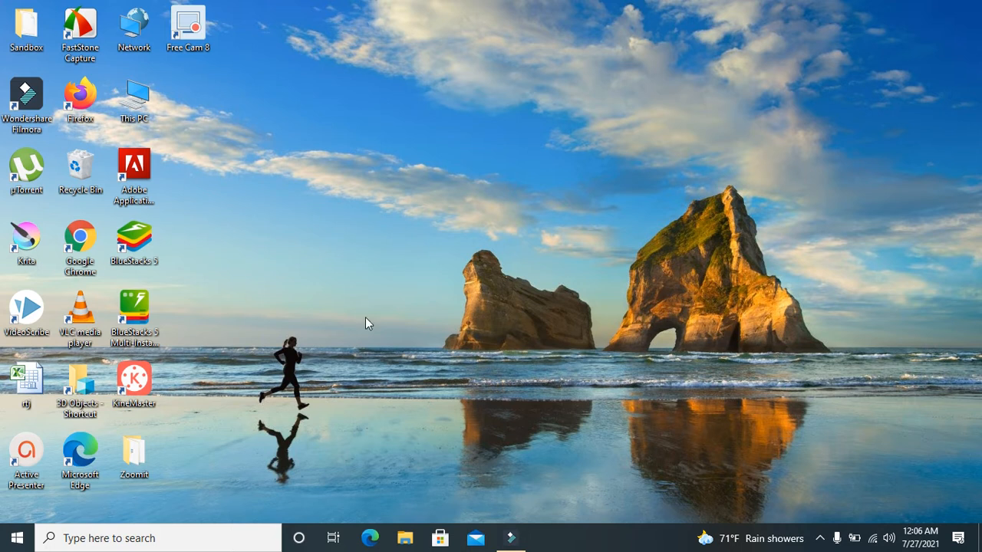
Search Windows for "keybo" and open the On-Screen Keyboard.
left_click(197, 542)
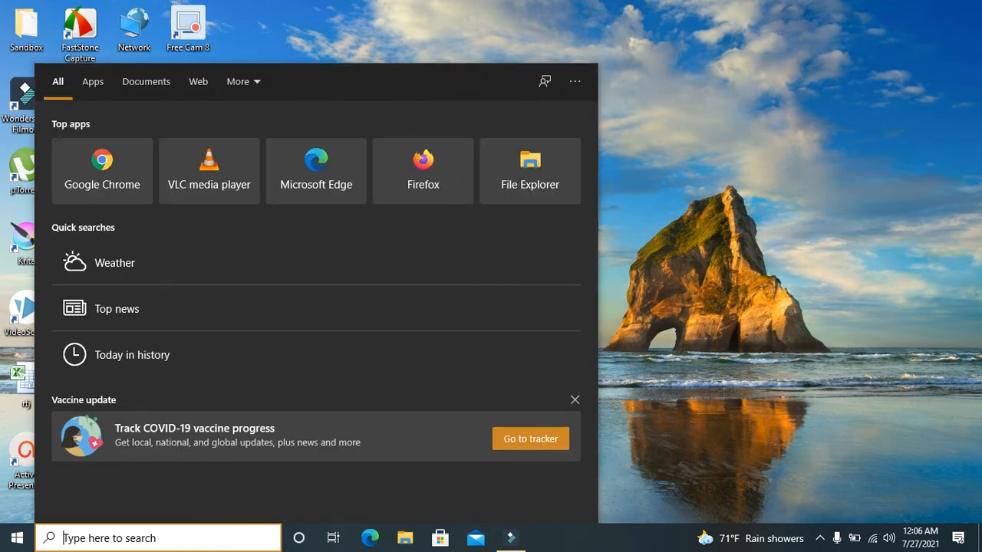
type("keybo")
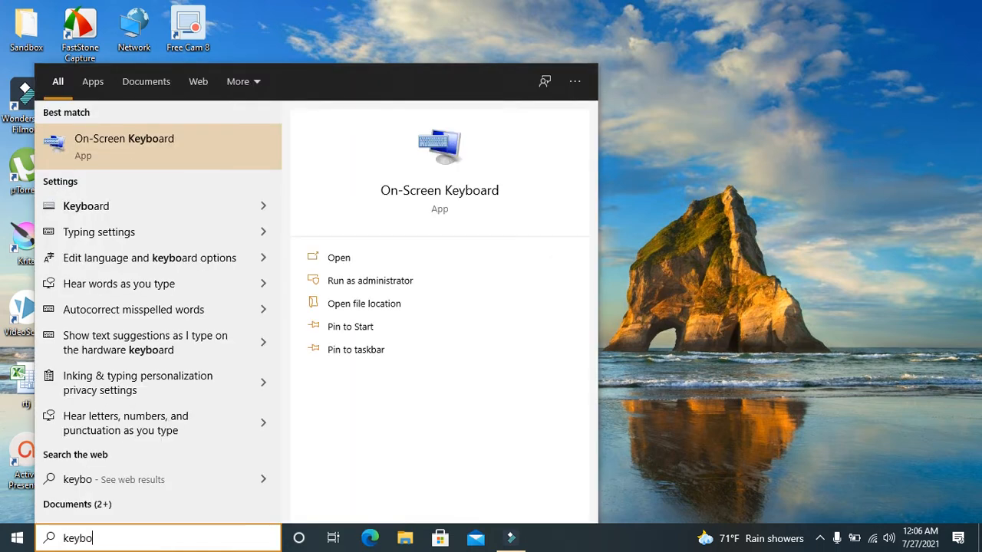
key("Escape")
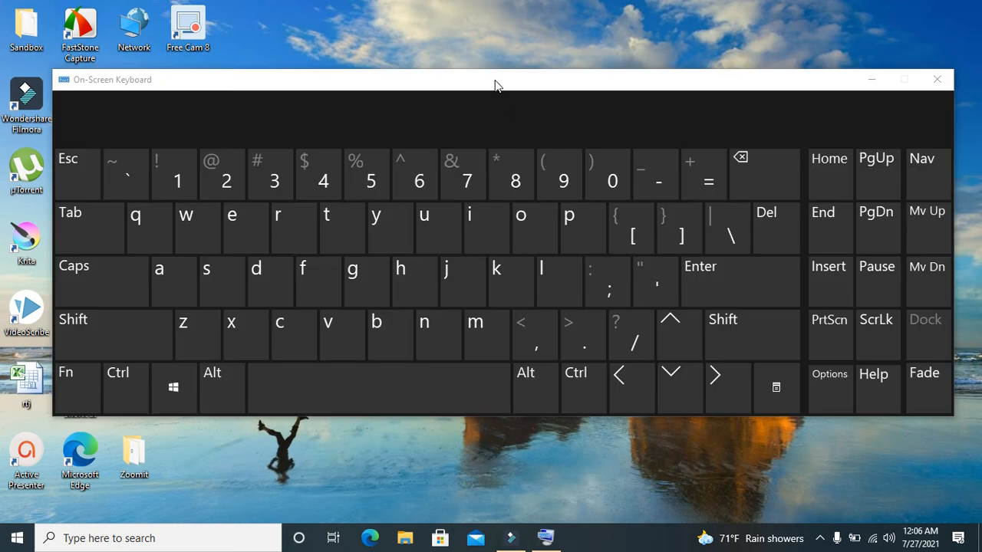
Move the On-Screen Keyboard lower on the desktop and enlarge its window slightly in width and height.
left_click_drag(495, 84, 479, 170)
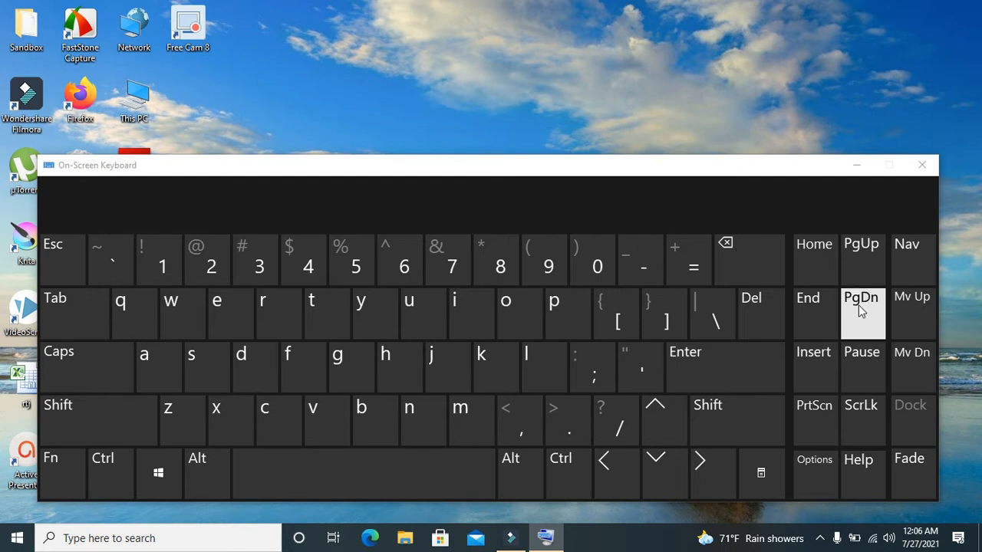
left_click_drag(938, 296, 942, 296)
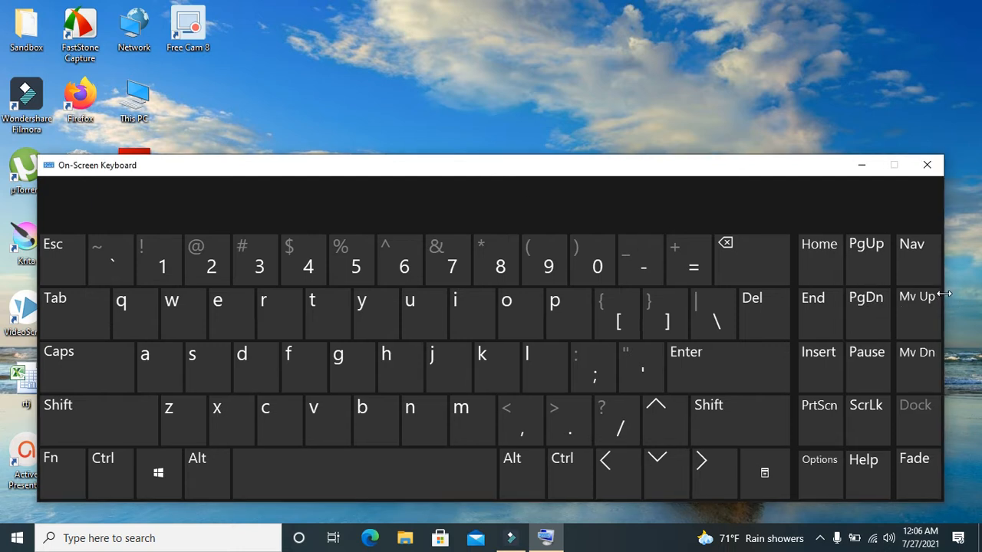
mouse_move(491, 154)
left_mouse_down()
mouse_move(491, 171)
mouse_move(492, 146)
left_mouse_up()
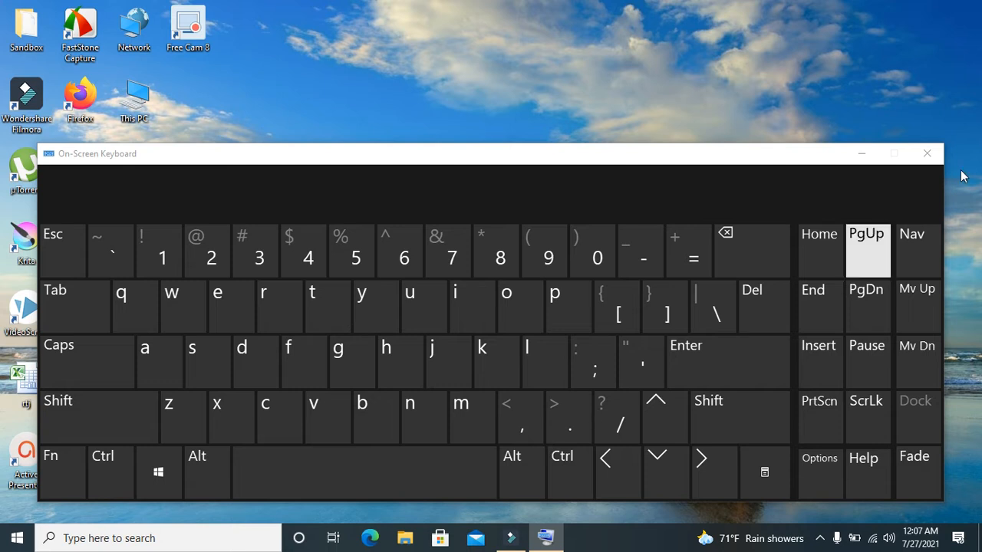
Minimize the On-Screen Keyboard, restore it once and minimize it again.
left_click(868, 157)
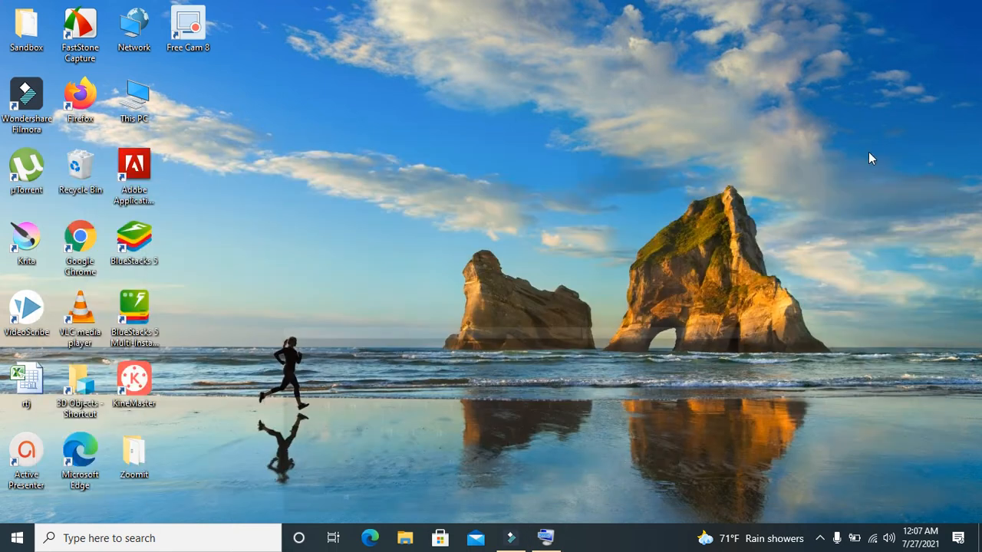
left_click(555, 541)
left_click(557, 542)
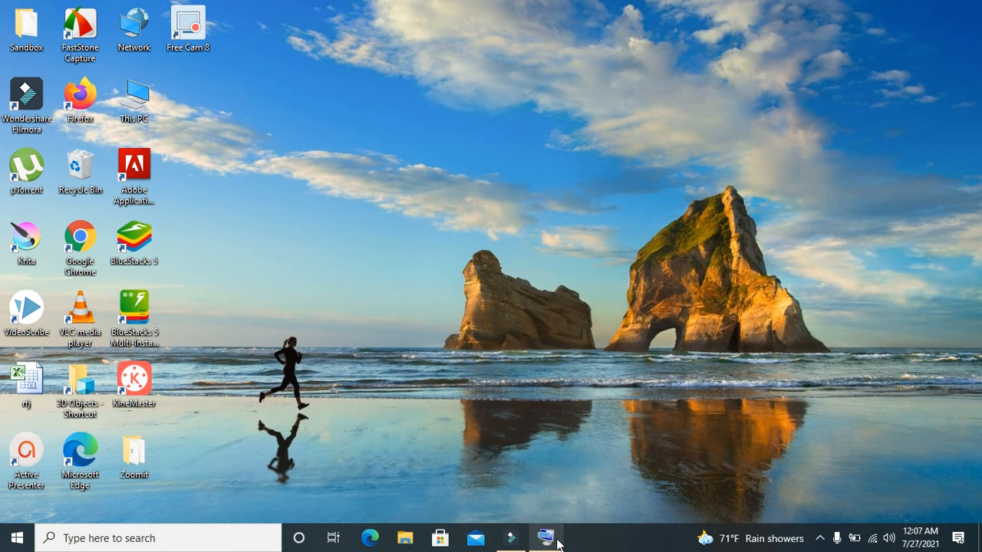
Search Windows for "note" and open a blank Notepad document.
key("super")
type("note")
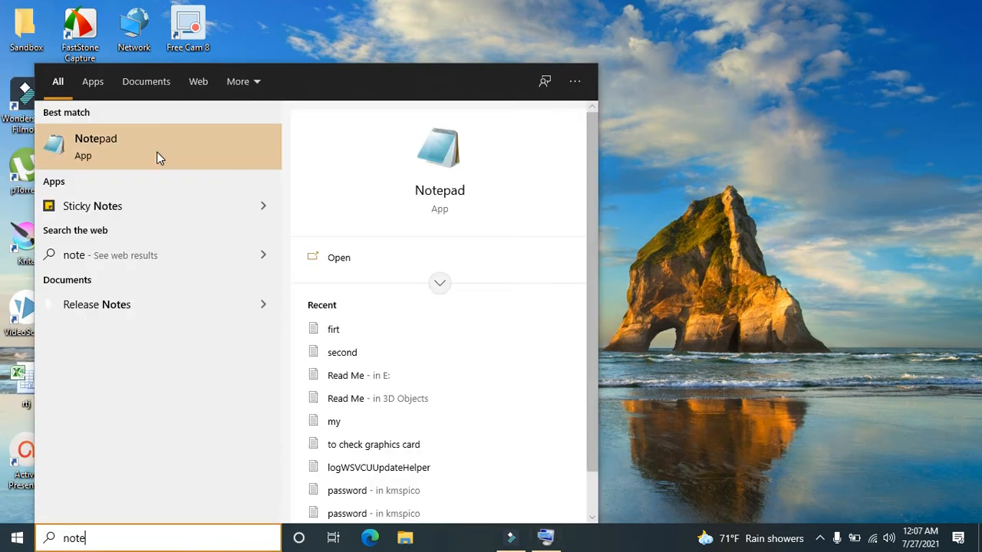
left_click(158, 154)
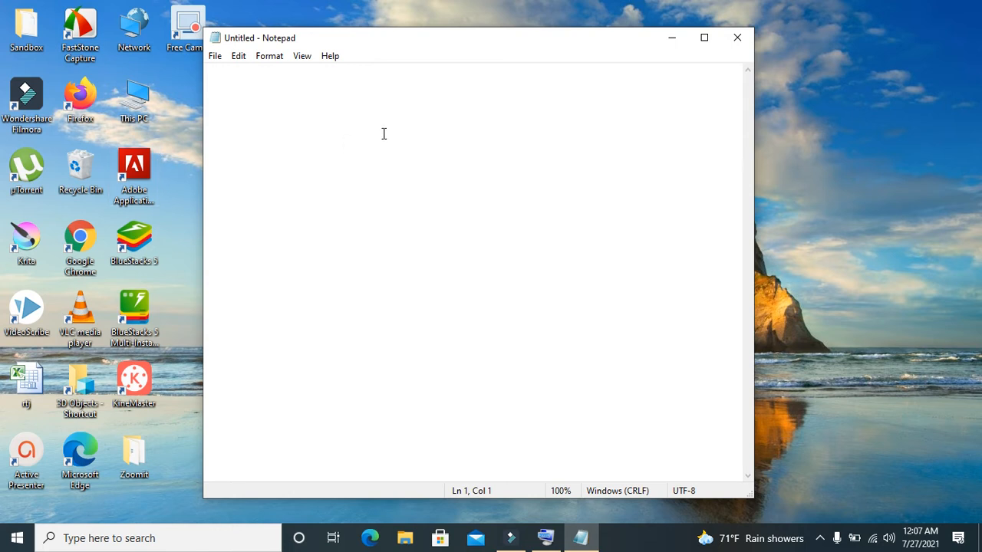
Write the heading "Windows button shortcut keys" on the first line of the note and start a new line.
type("Win")
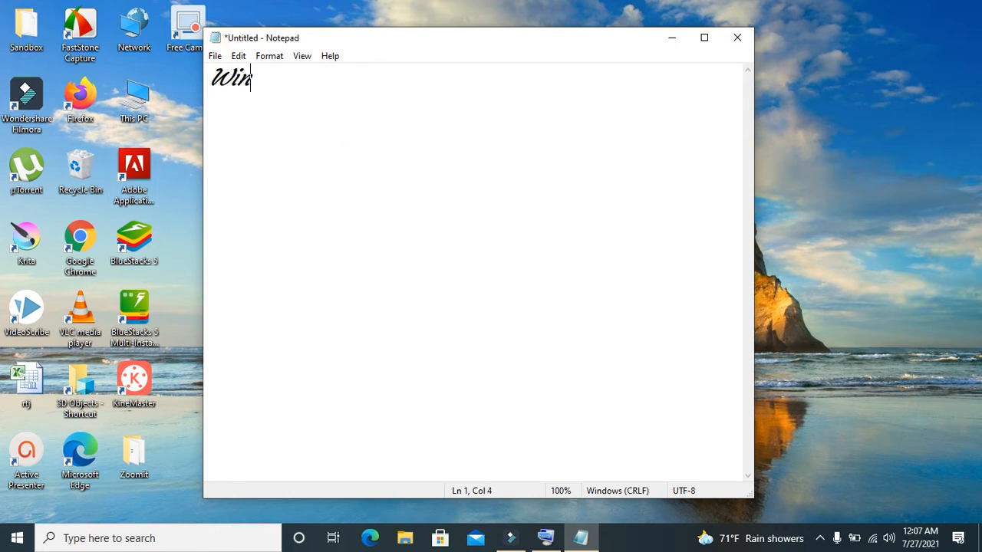
type("dow")
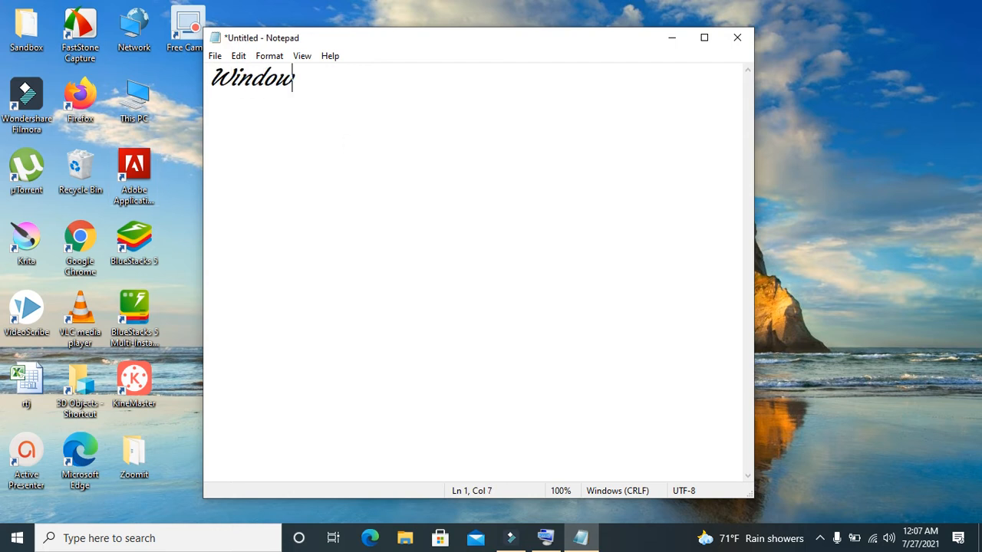
type("s butto")
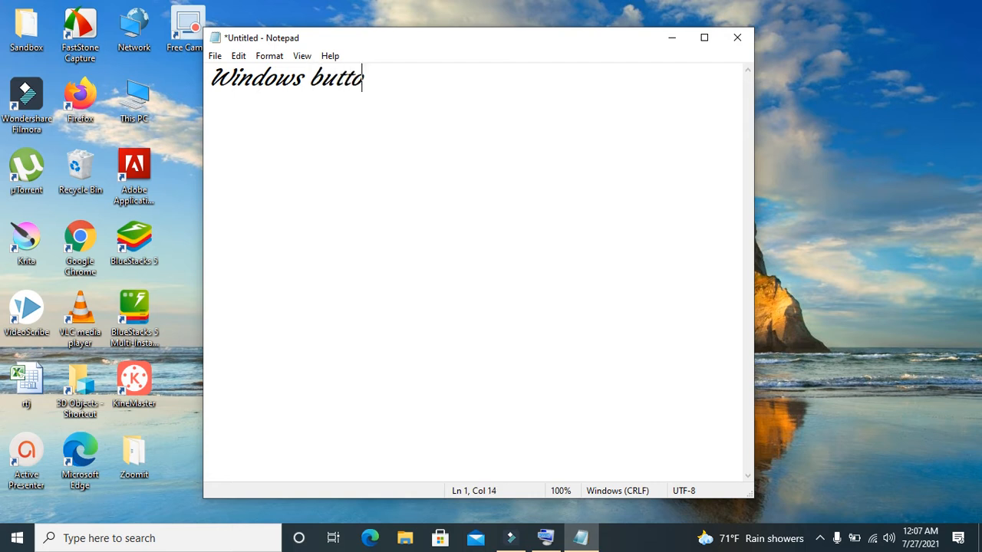
type("n shortcu")
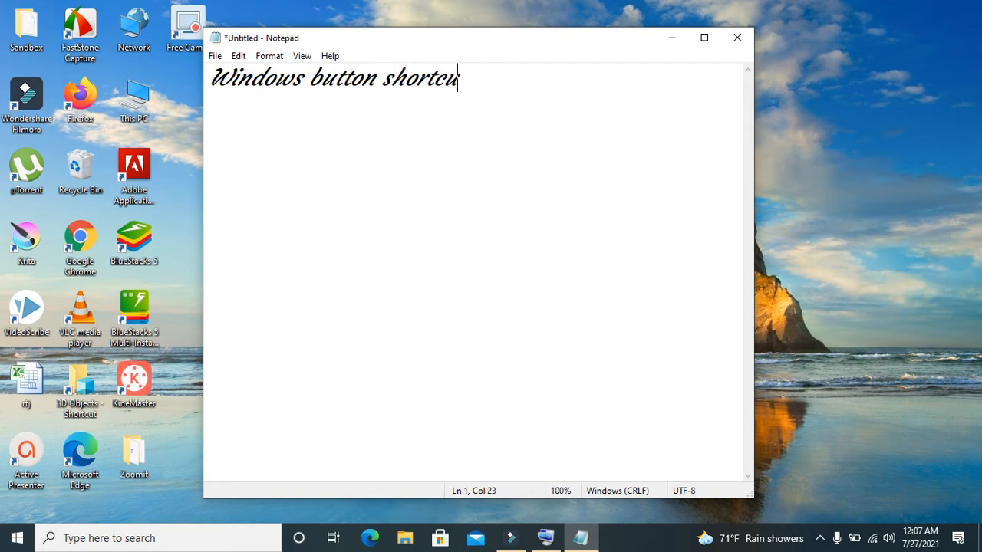
type("t keuys")
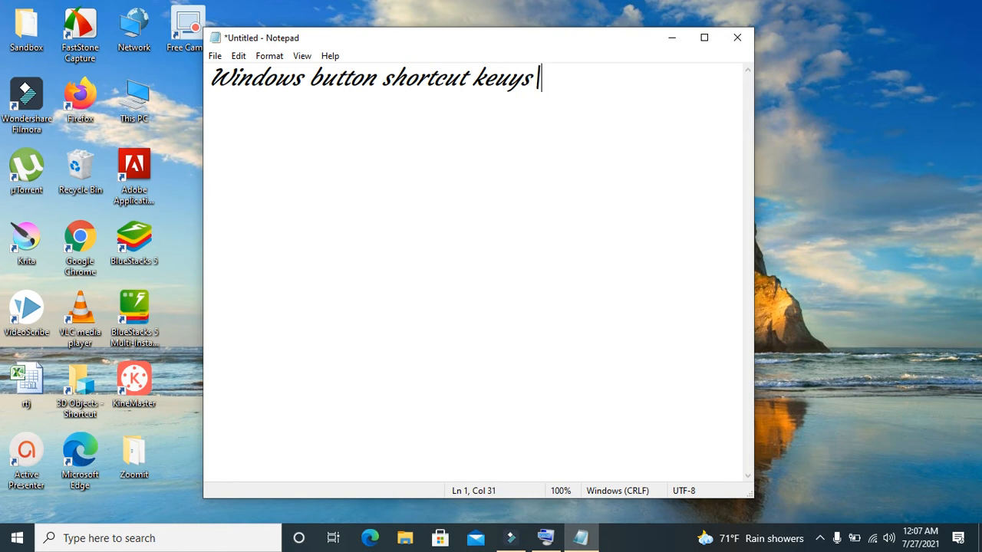
key("BackSpace")
key("BackSpace")
key("BackSpace")
type("ys")
key("Return")
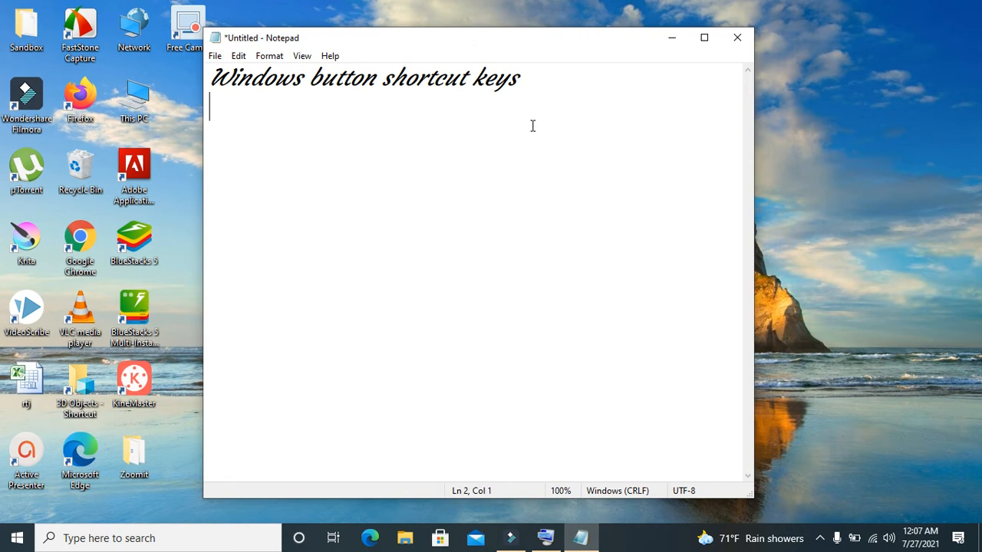
Add the line "window - to open and close start menu" below the heading and start a new line.
type("window ")
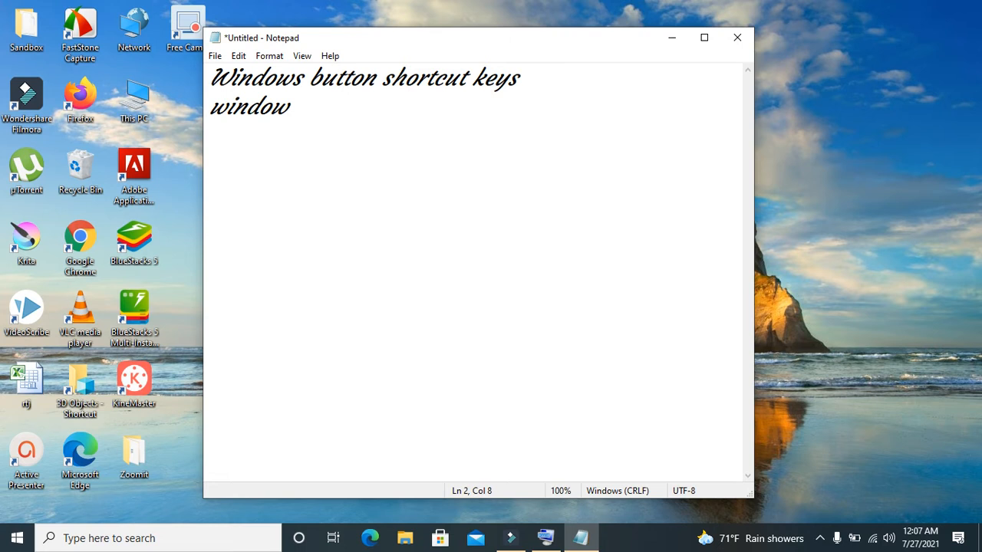
type("- to open and c")
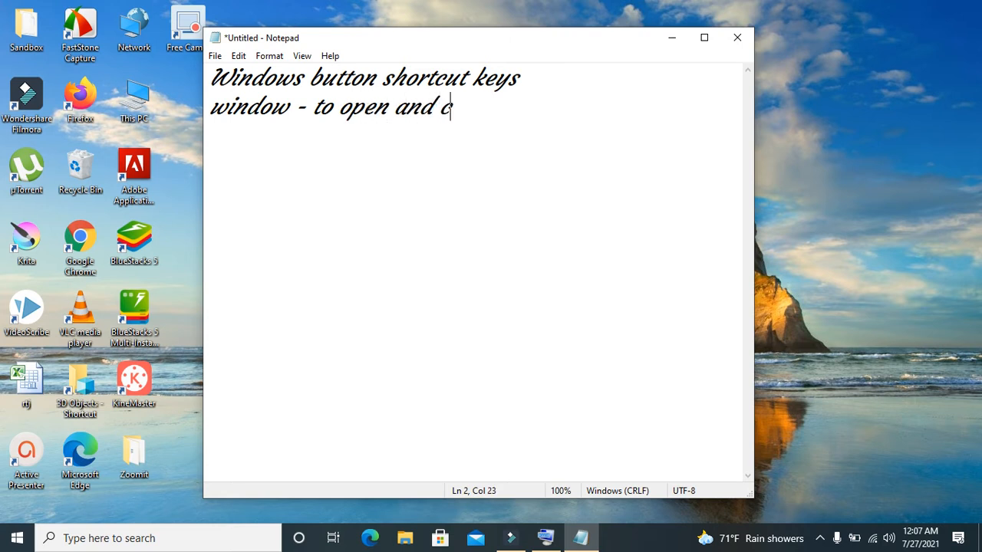
type("lose start menu")
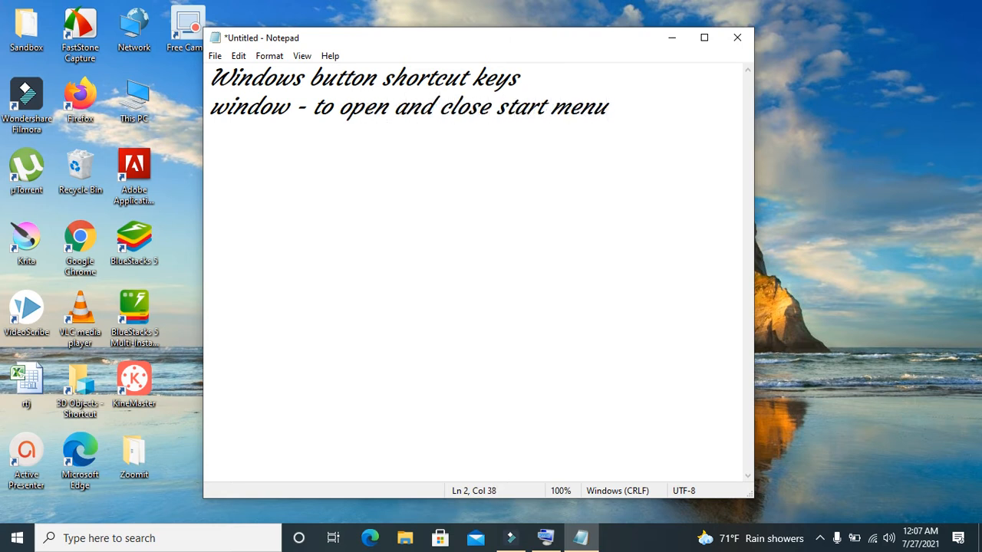
key("Return")
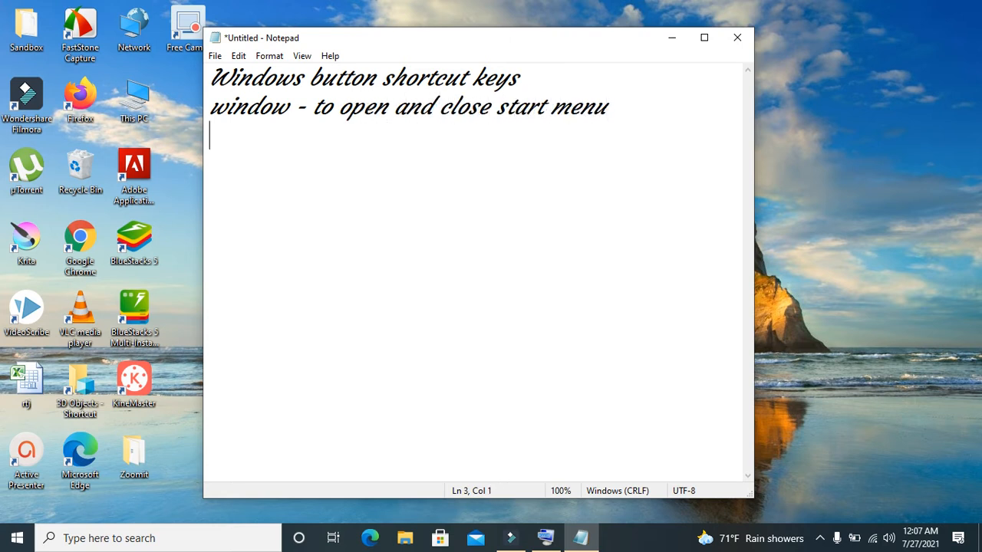
Bring up the On-Screen Keyboard to show its Windows key, and minimize the keyboard again.
left_click(545, 539)
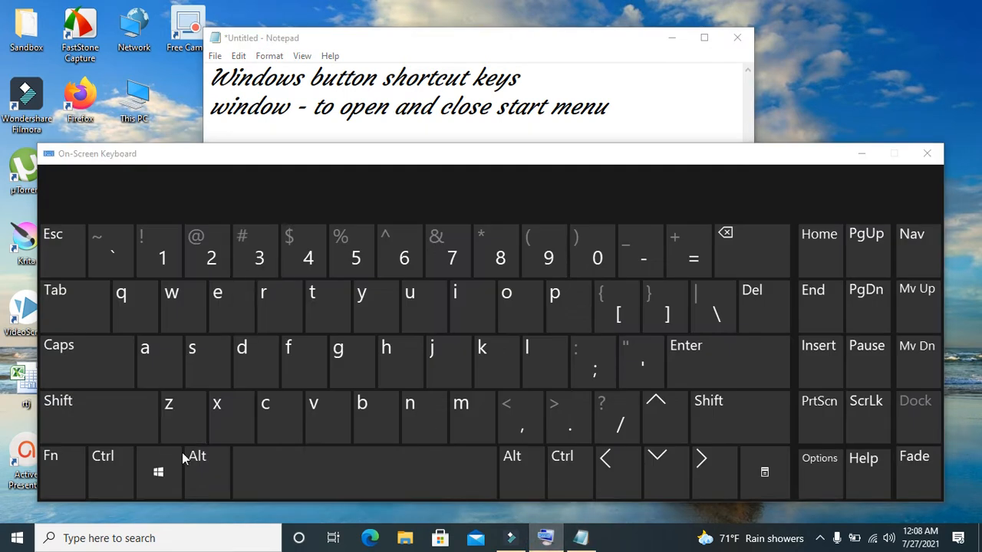
left_click(160, 482)
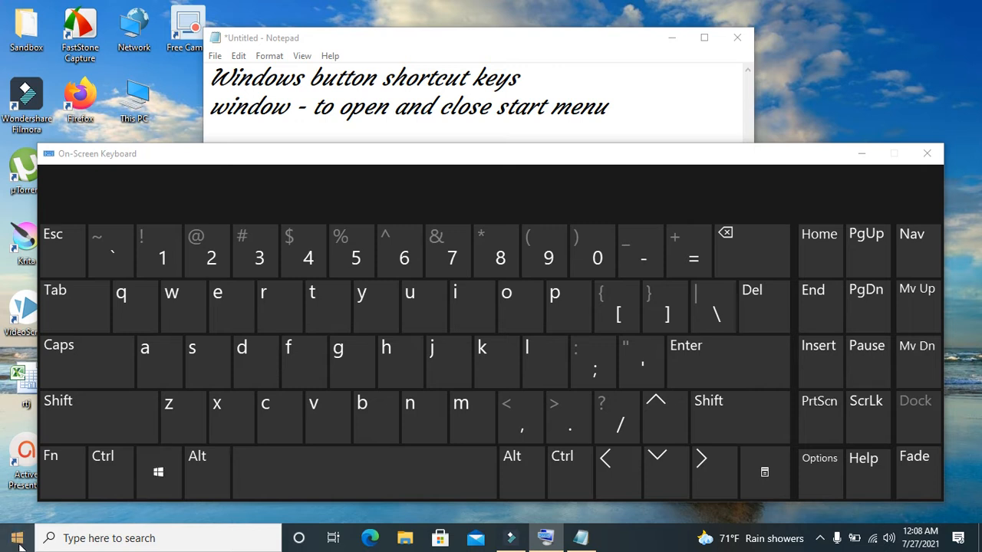
left_click(853, 156)
Demonstrate the first shortcut by opening and closing the Start menu repeatedly, ending with it closed.
key("super")
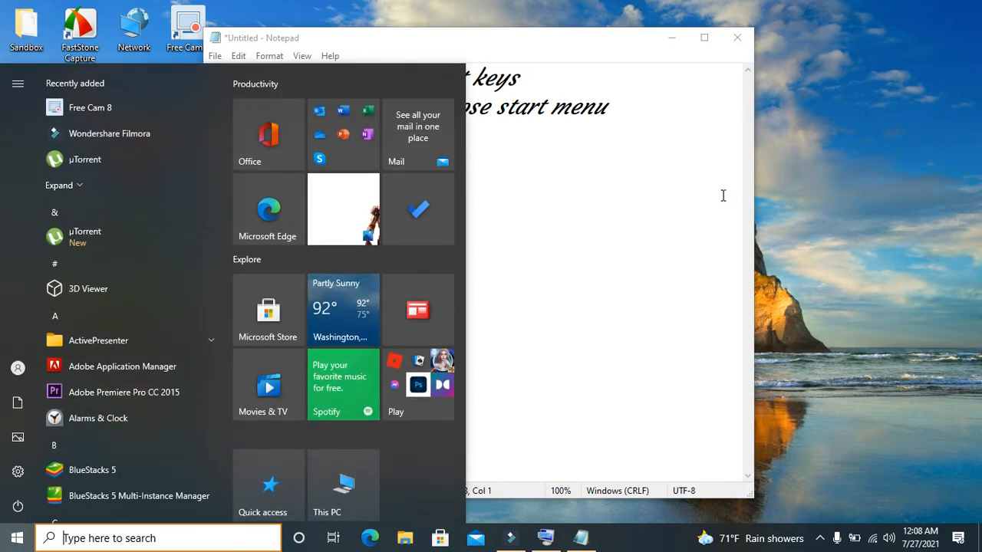
left_click(15, 540)
key("super")
key("super")
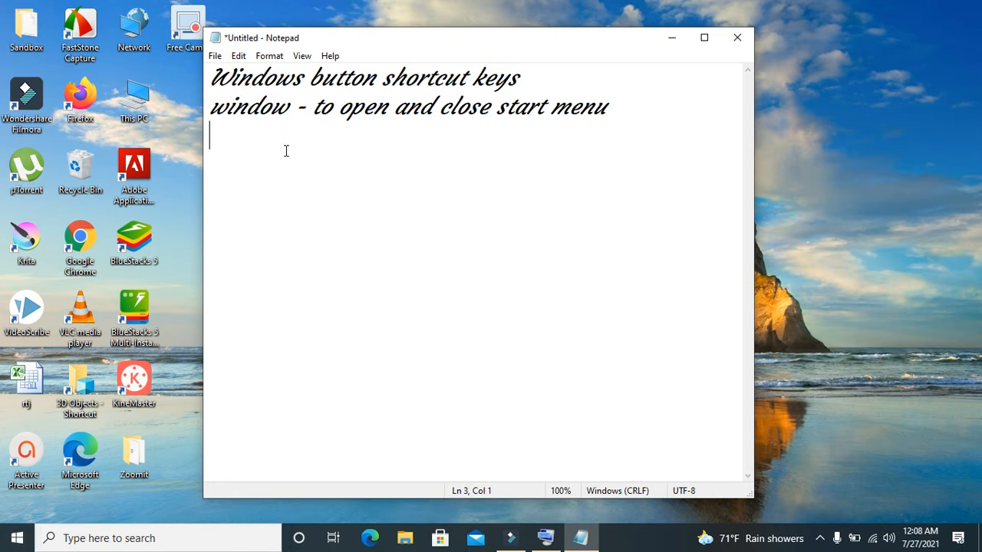
Add the line "win+D - display desktop by minimizing all open program" and widen the Notepad window so it fits on one line.
type("win+D -")
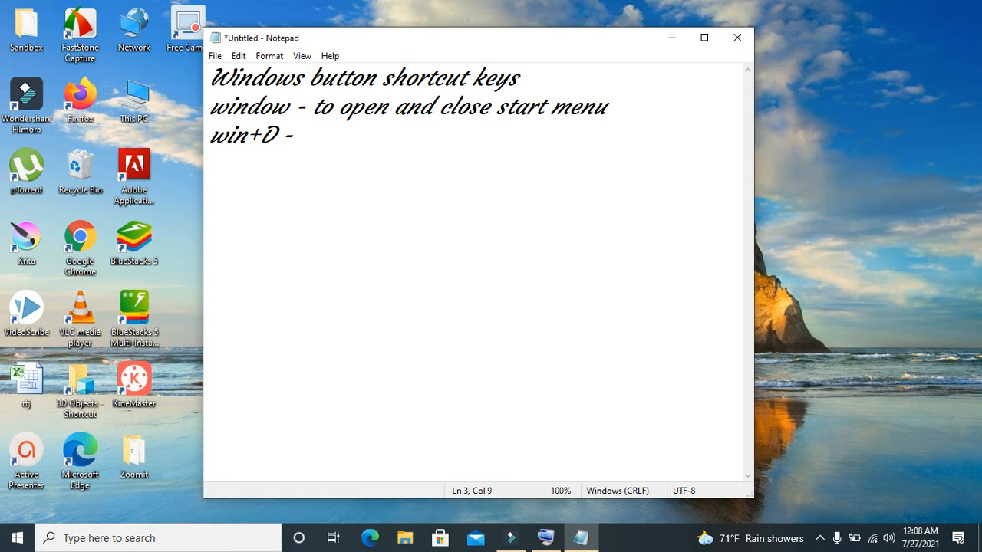
type("display ")
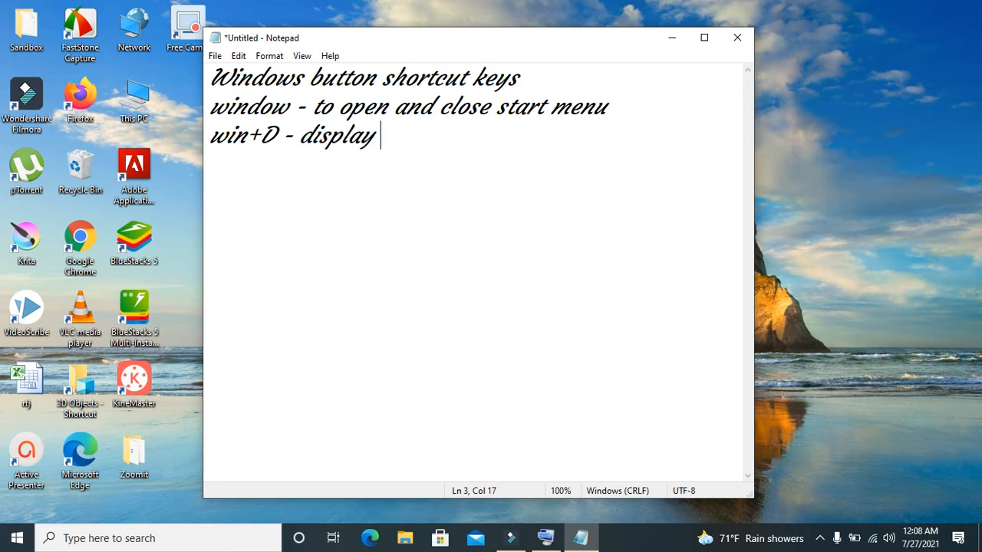
type("des")
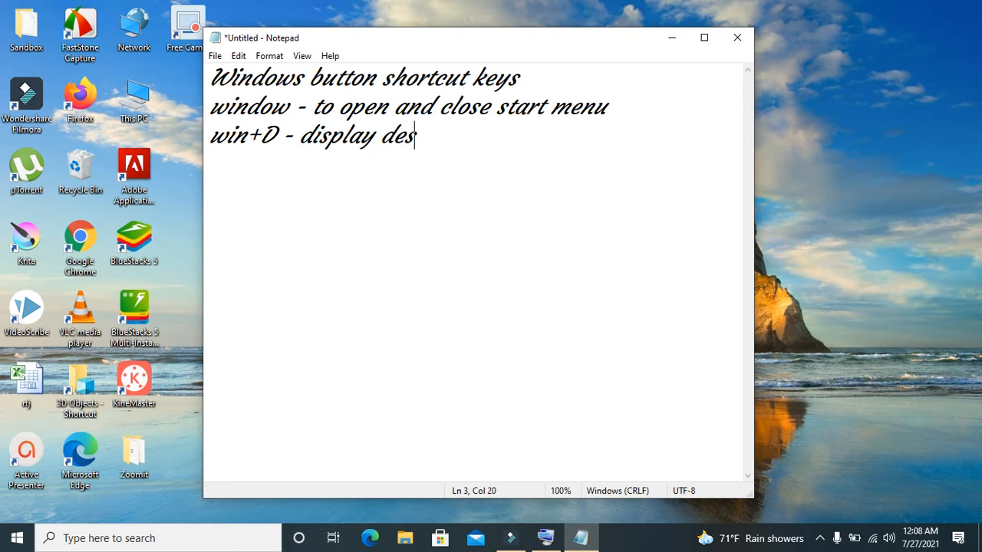
type("ktop ")
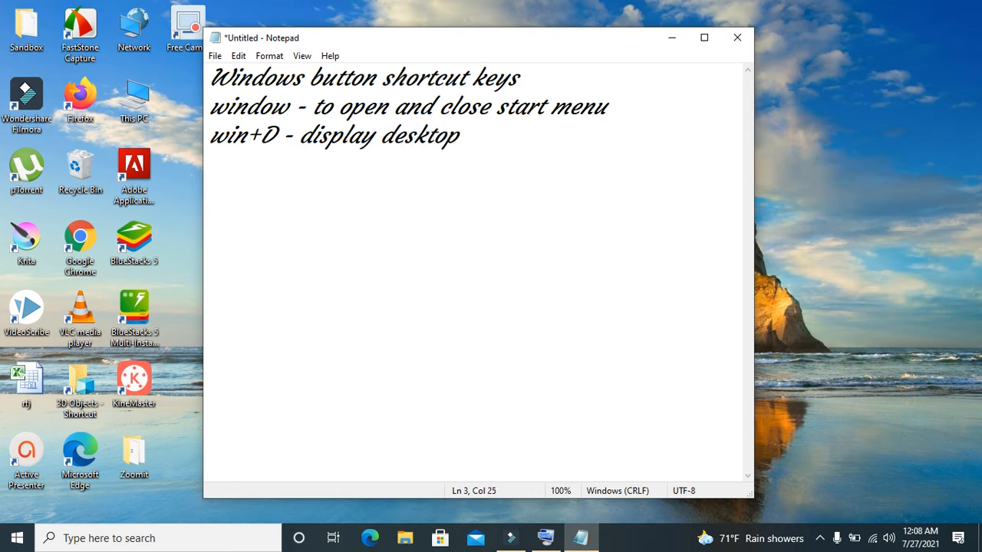
type("by min")
type("in")
key("BackSpace")
key("BackSpace")
type("mizing all open prog")
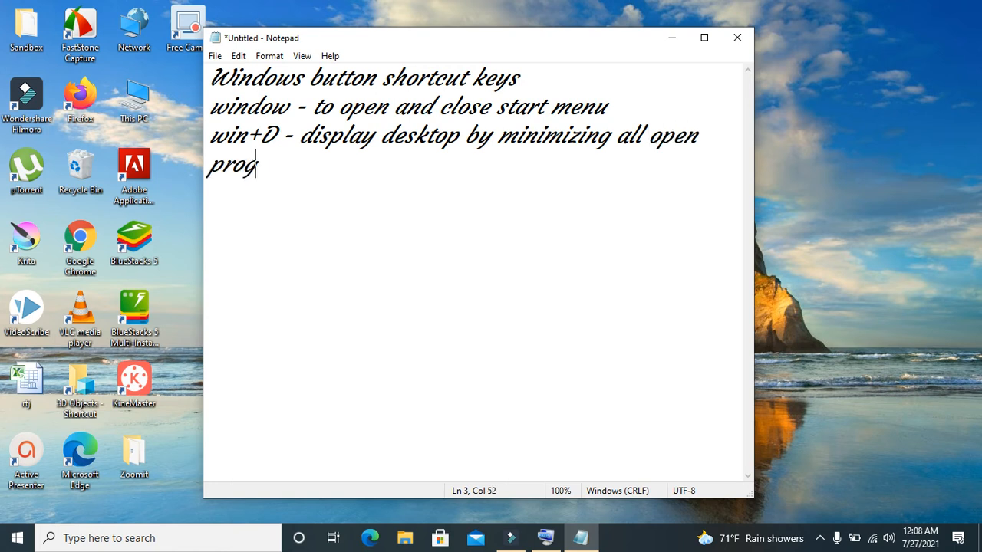
type("ram")
key("Return")
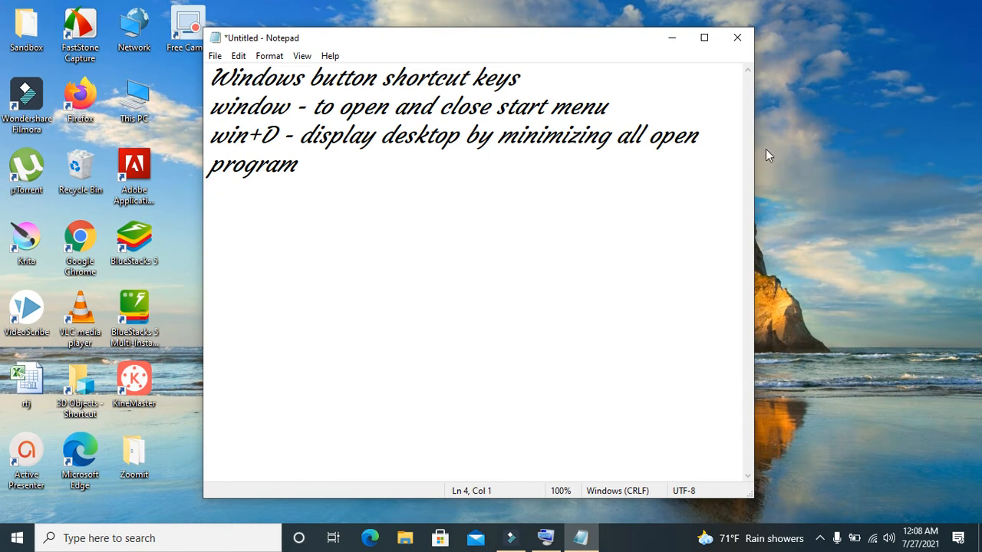
left_click_drag(753, 146, 844, 140)
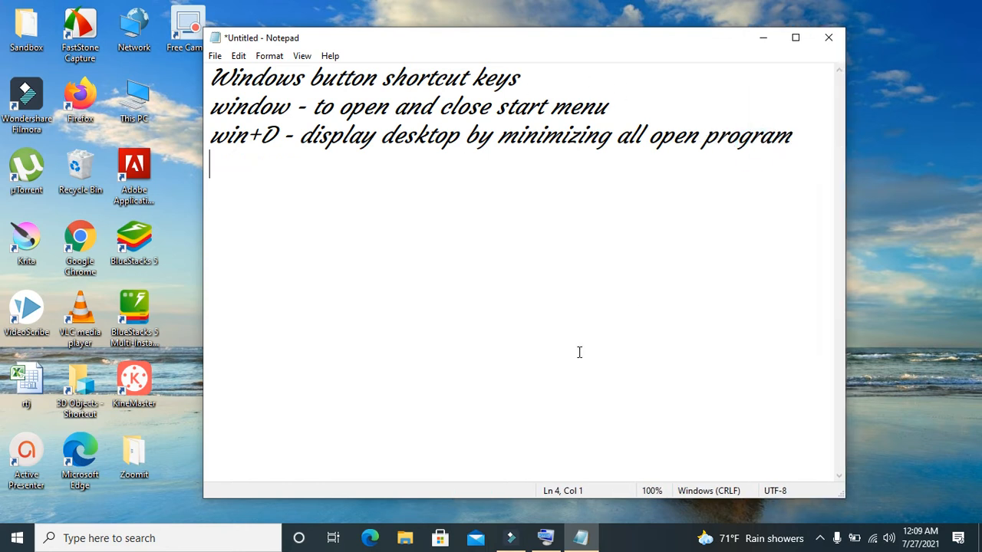
Restore the On-Screen Keyboard, open File Explorer and bring the Notepad note in front of the File Explorer window.
mouse_move(557, 543)
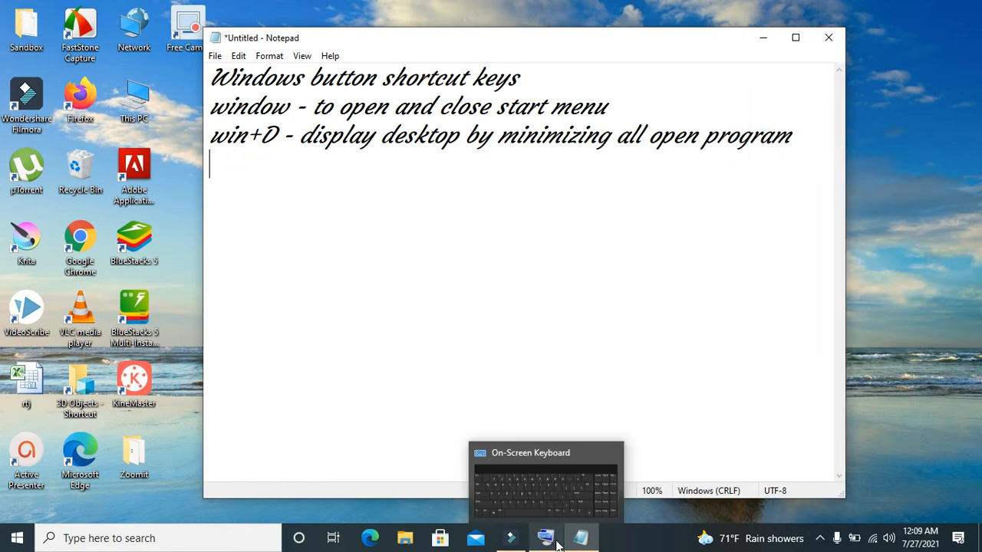
mouse_move(564, 488)
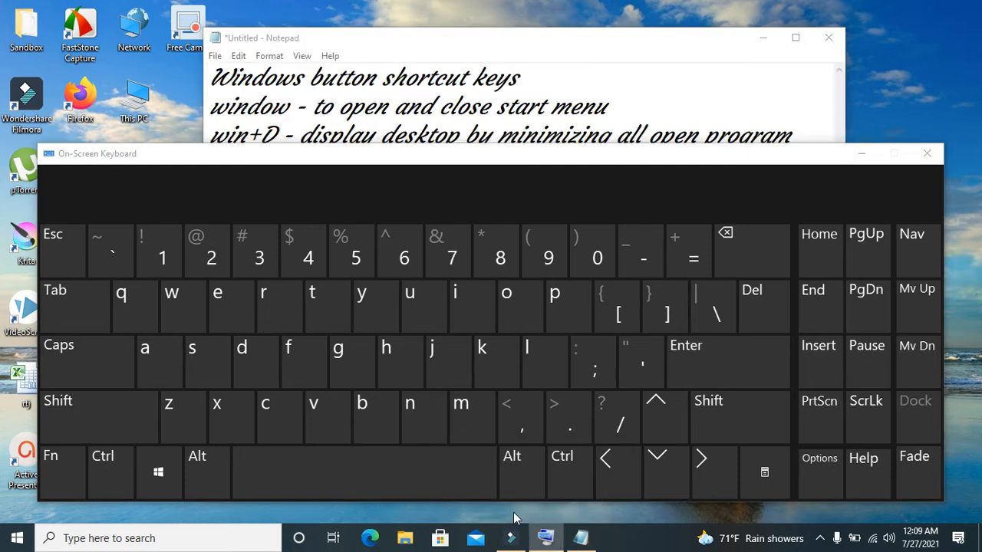
left_click(405, 539)
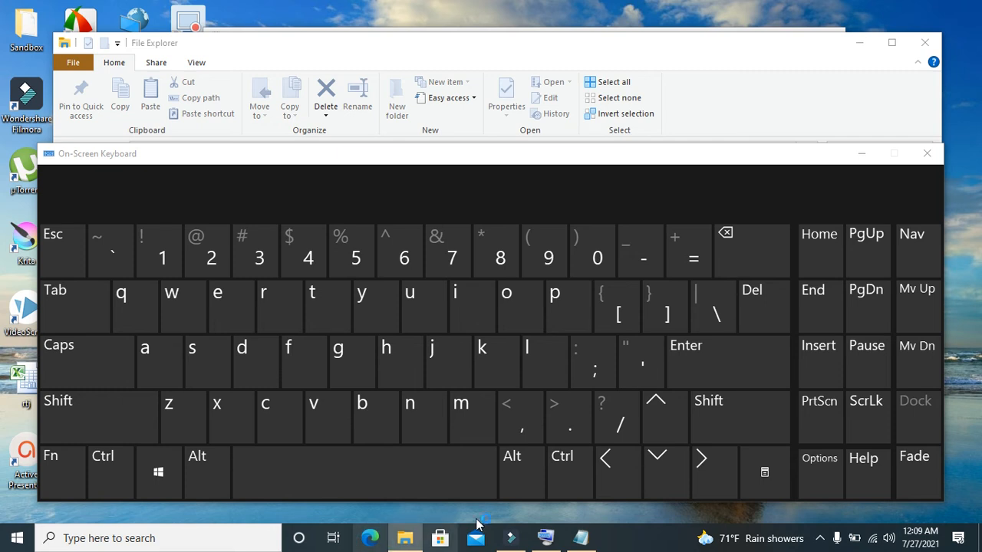
left_click(580, 539)
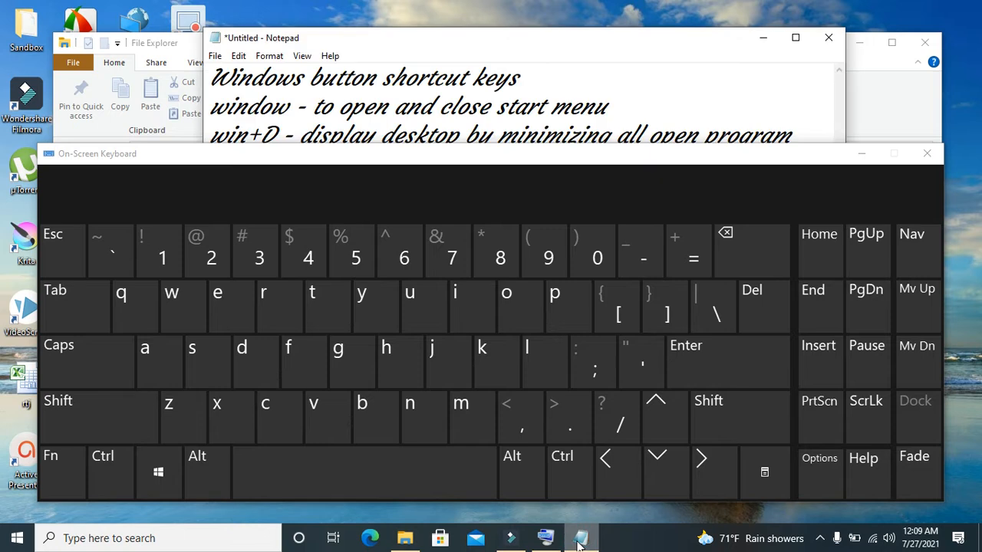
Demonstrate the show-desktop shortcut with the On-Screen Keyboard minimized, and bring File Explorer, the keyboard and the Notepad note back up.
left_click(856, 157)
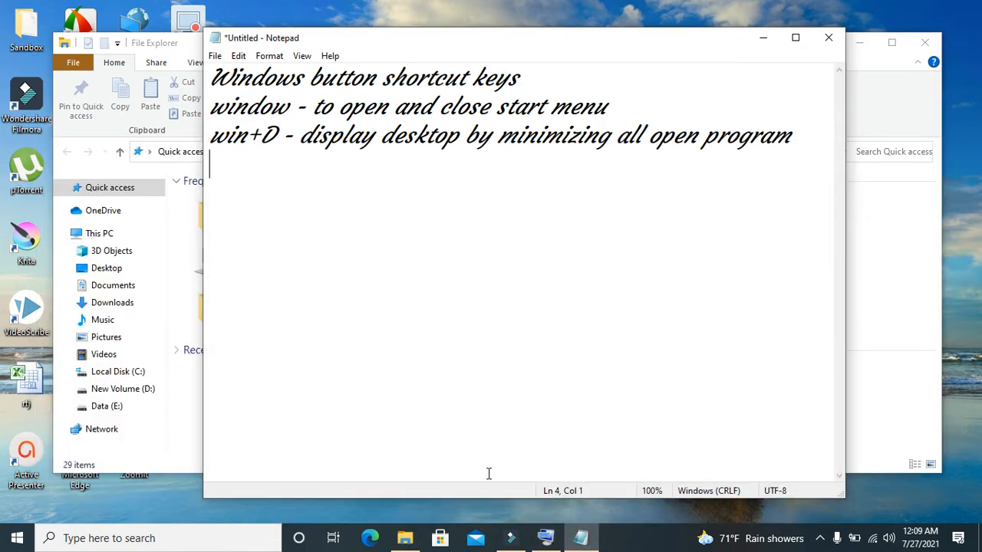
left_click(651, 223)
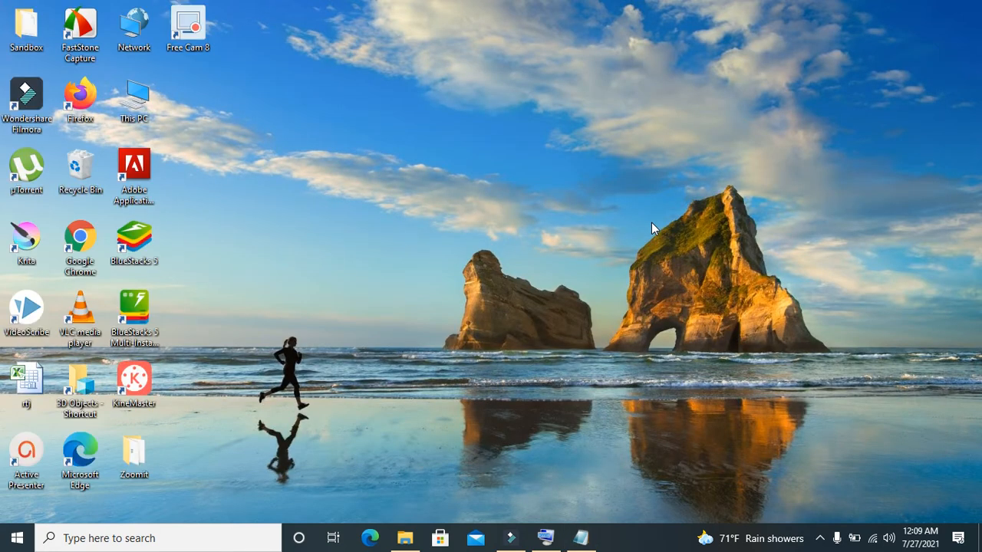
key("super+e")
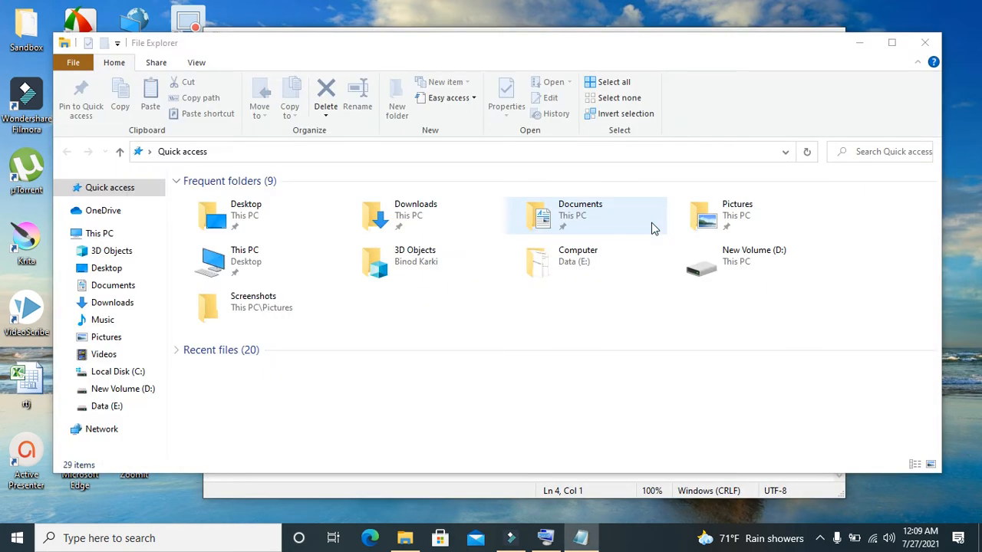
left_click(547, 537)
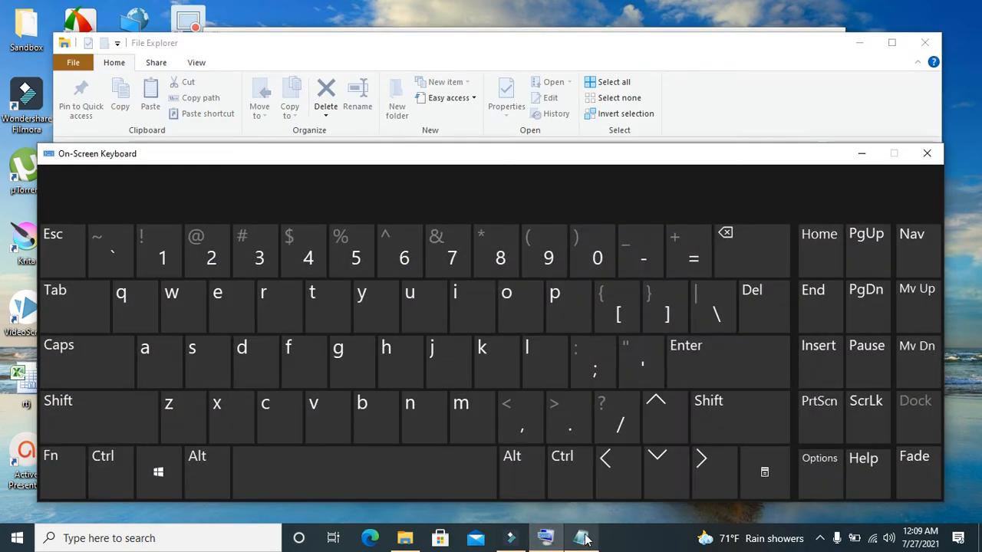
left_click(581, 538)
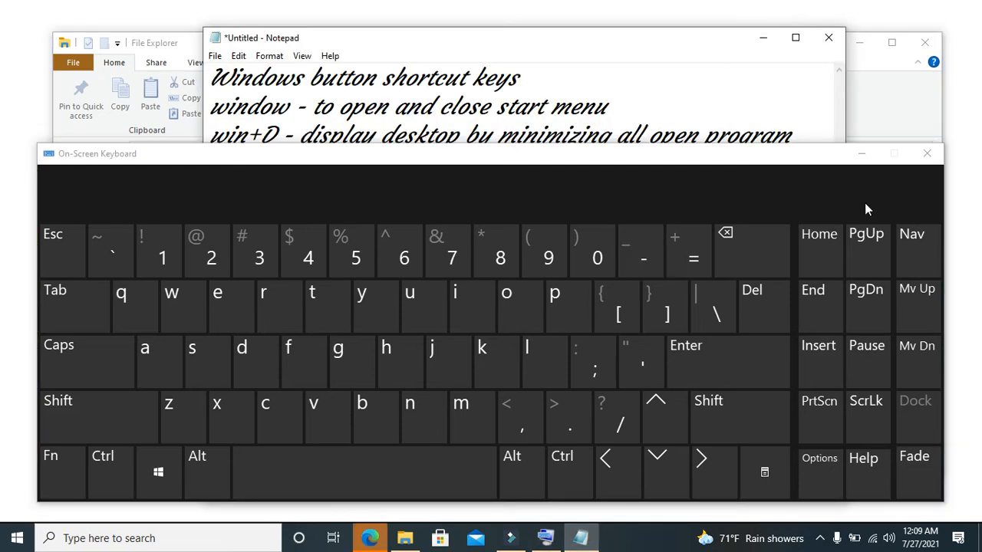
Minimize the On-Screen Keyboard and add the line "wind + E - opne explorer" to the Notepad note.
left_click(862, 154)
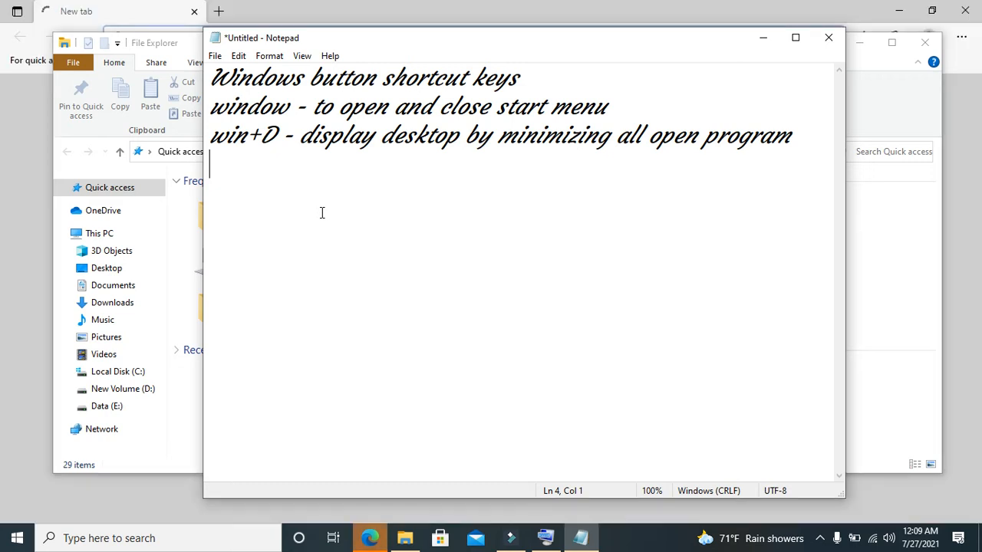
type("win")
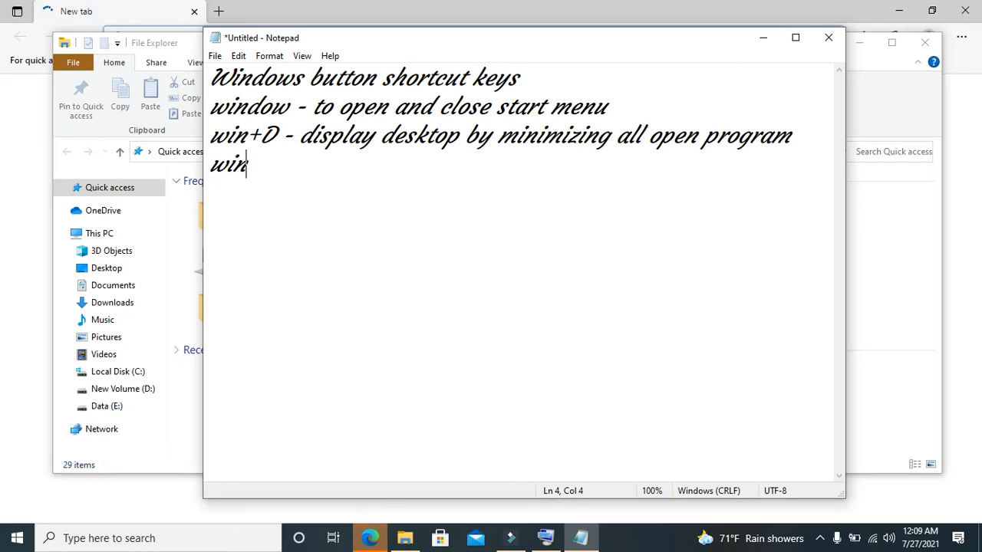
type("d + ")
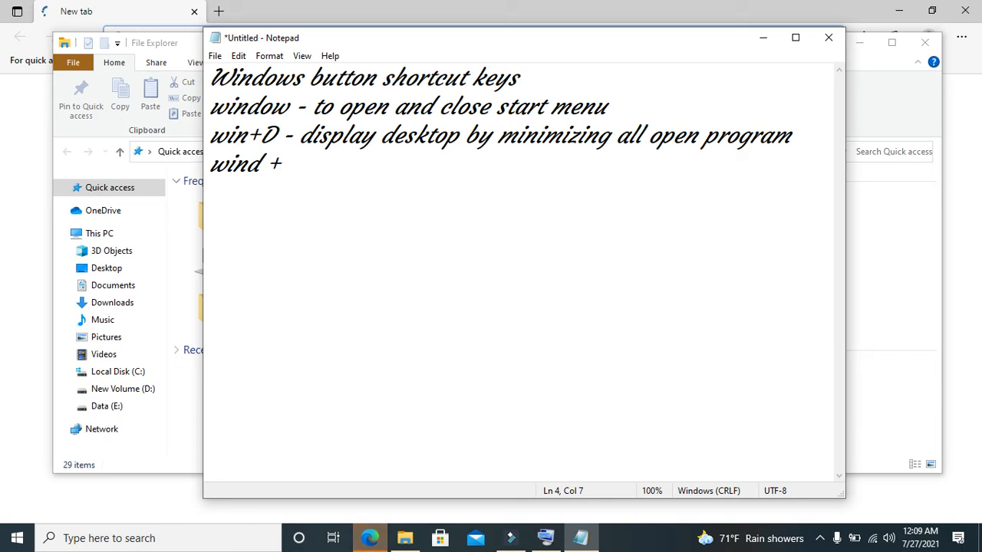
type("E - ")
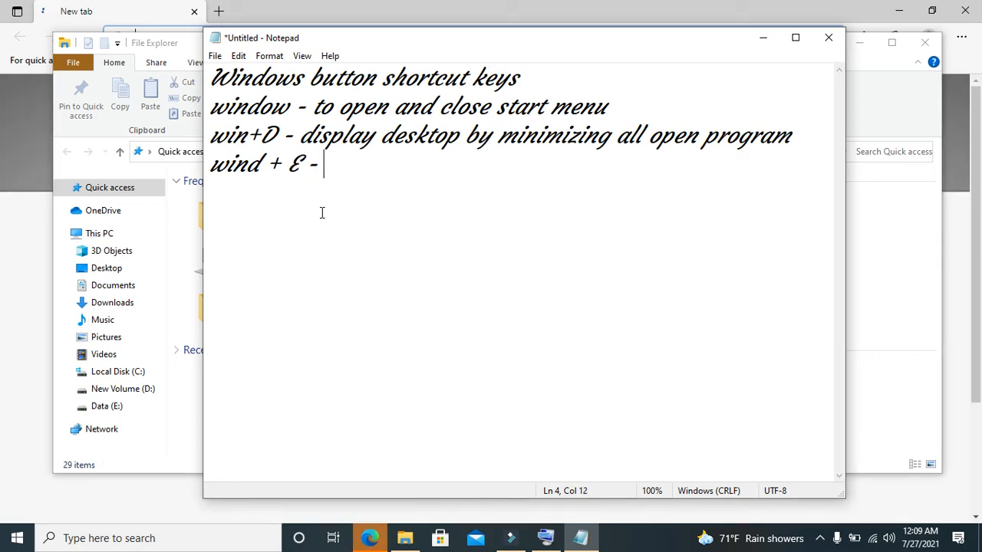
type("opne")
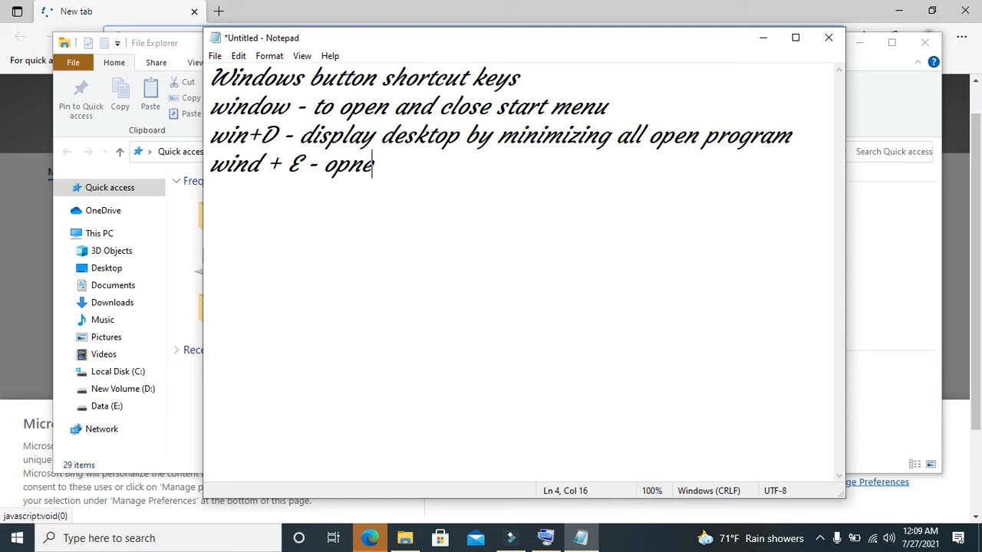
type(" explorer")
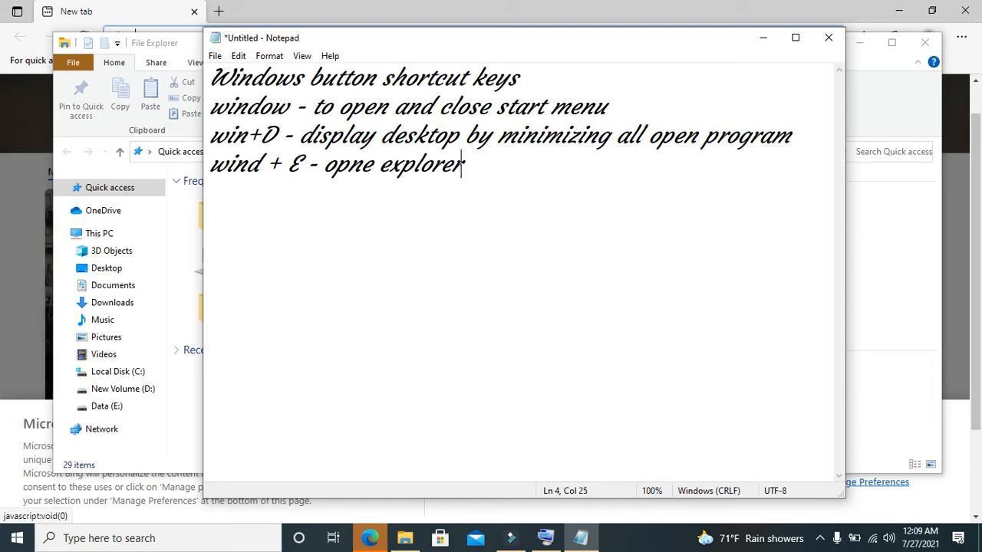
Clear the desktop by minimizing the Notepad, File Explorer and Edge windows, and close File Explorer completely.
left_click(763, 38)
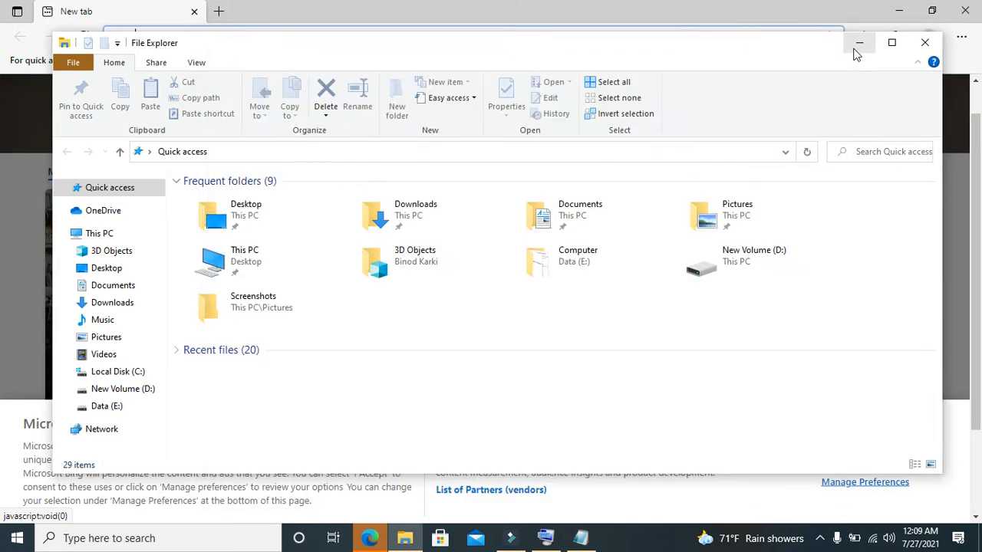
left_click(859, 42)
left_click(899, 11)
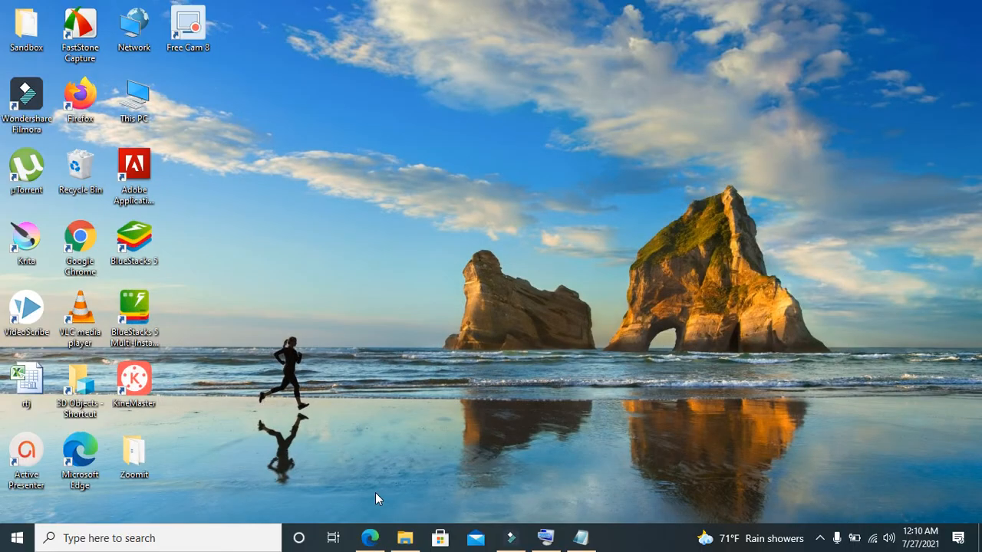
mouse_move(402, 544)
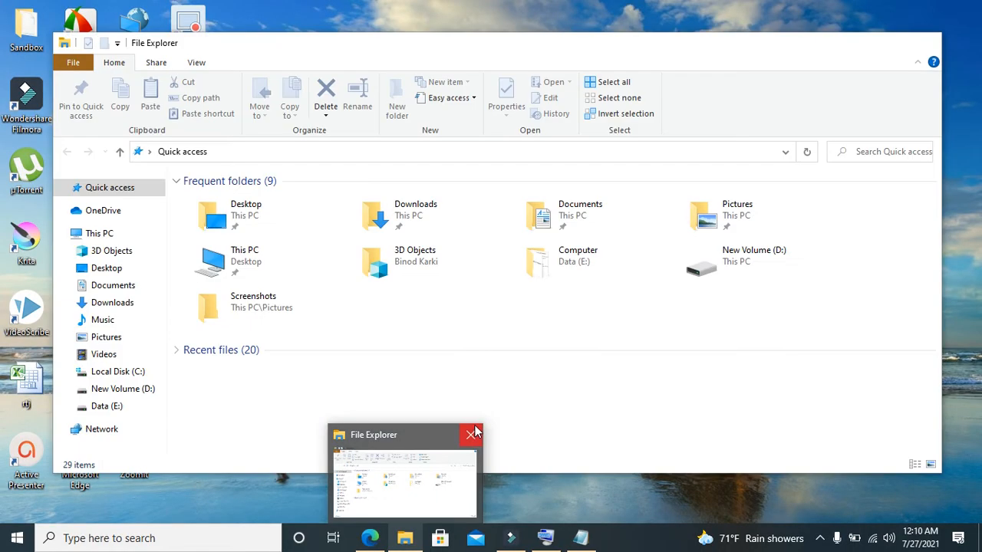
left_click(470, 433)
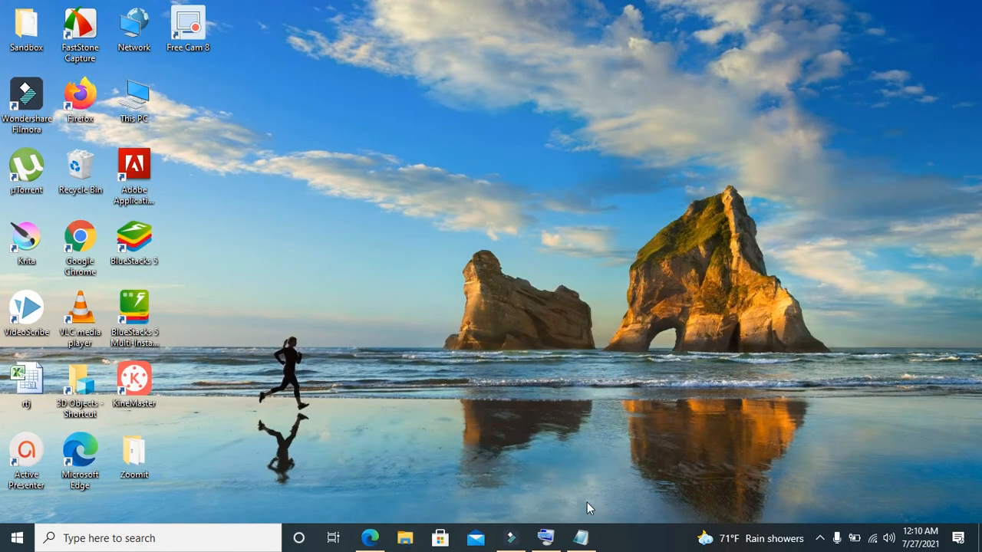
Restore the On-Screen Keyboard and demonstrate the win+E shortcut by opening a new File Explorer window.
left_click(581, 537)
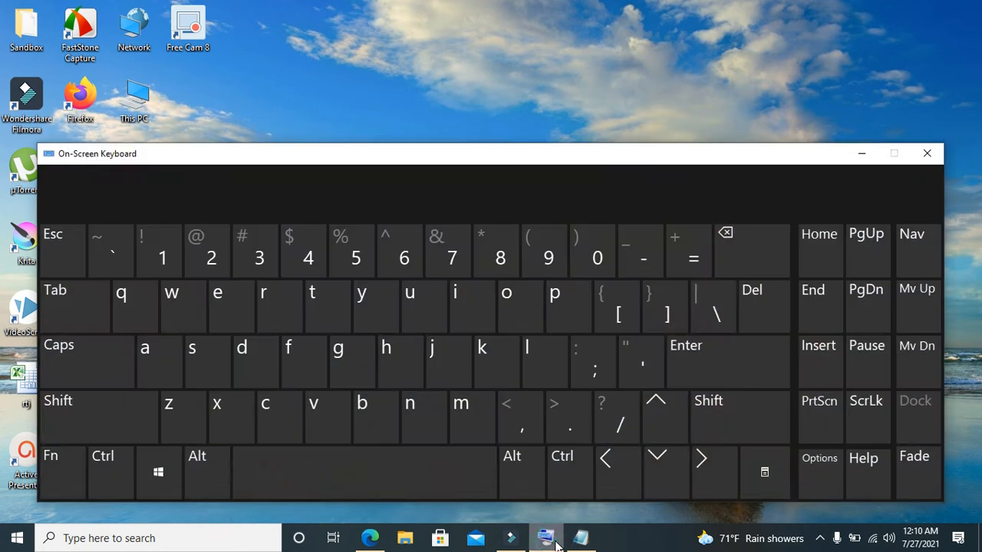
key("super")
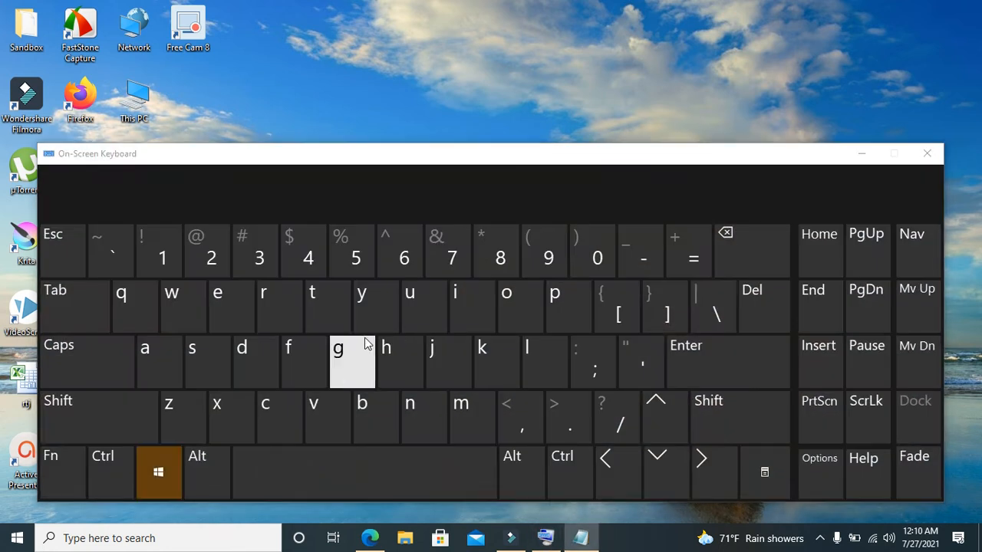
left_click(241, 323)
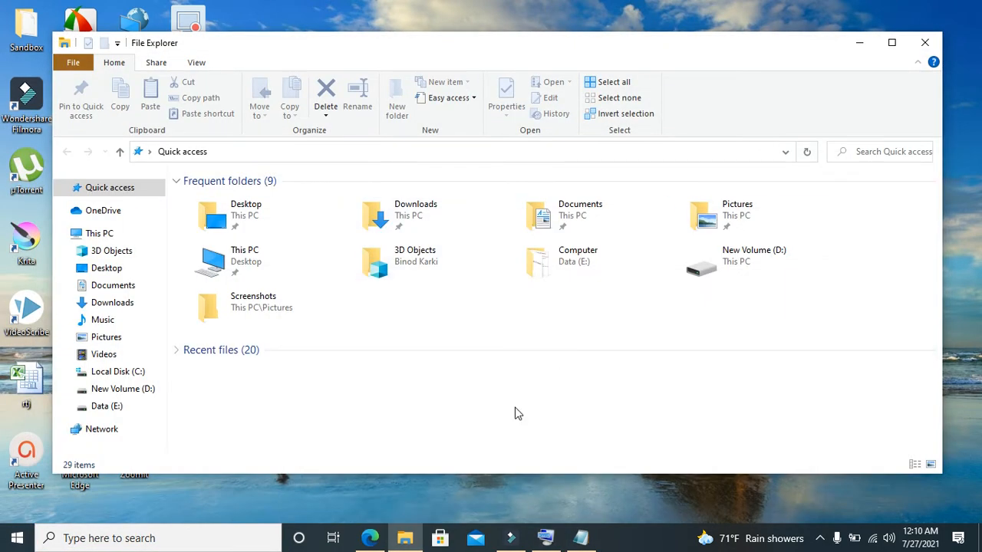
Bring the Notepad note to the front and add the line "win+I = open system setting" below the explorer shortcut.
left_click(595, 541)
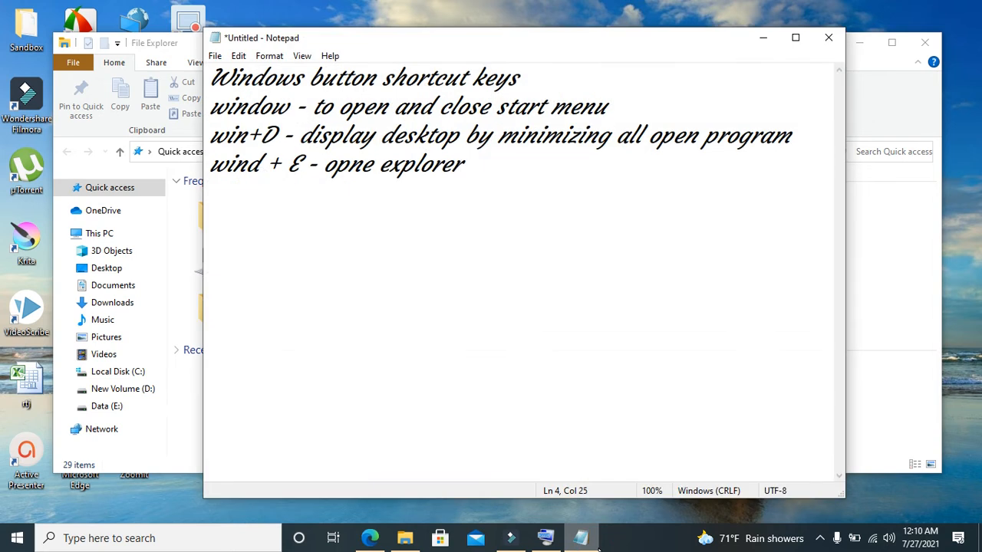
type("w")
key("BackSpace")
key("Return")
type("win+i")
key("BackSpace")
type("O")
key("BackSpace")
type("I = ")
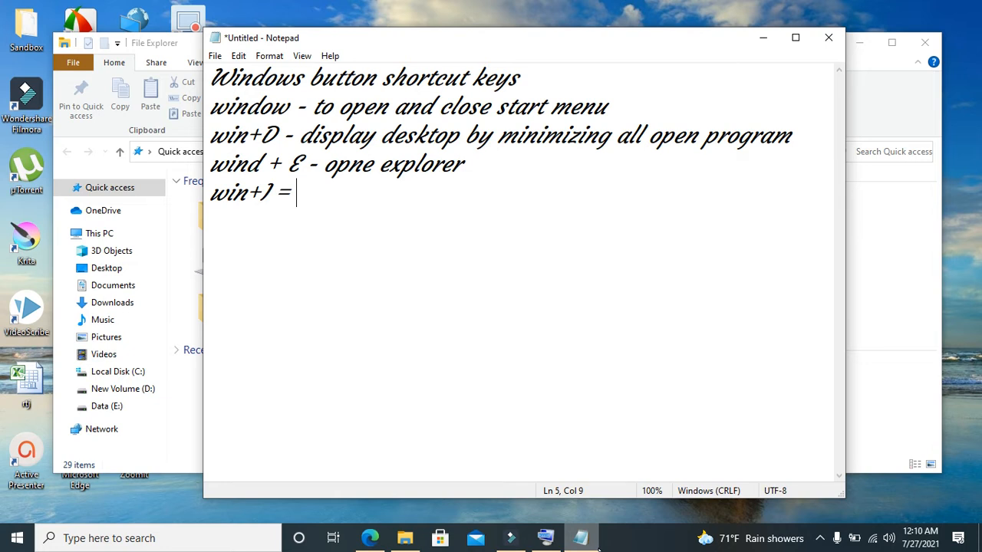
type("open sys")
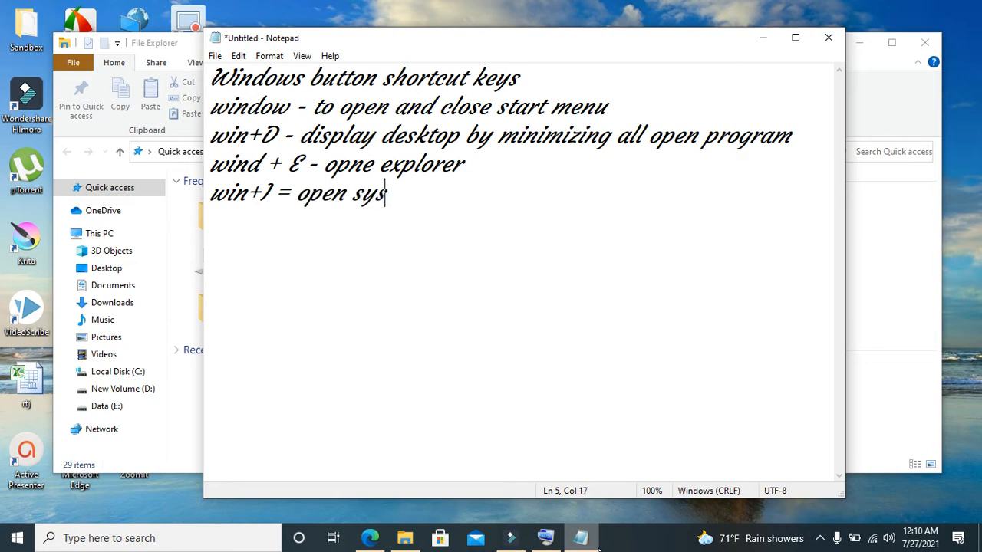
type("tem setting")
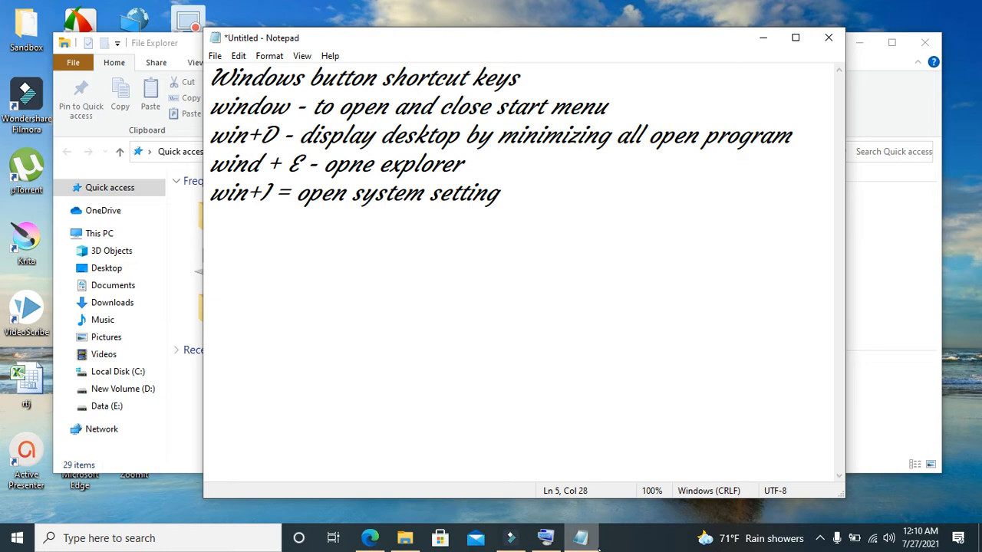
key("Return")
Demonstrate the win+I shortcut by opening Settings, view the Personalization page, and minimize Settings.
key("super+i")
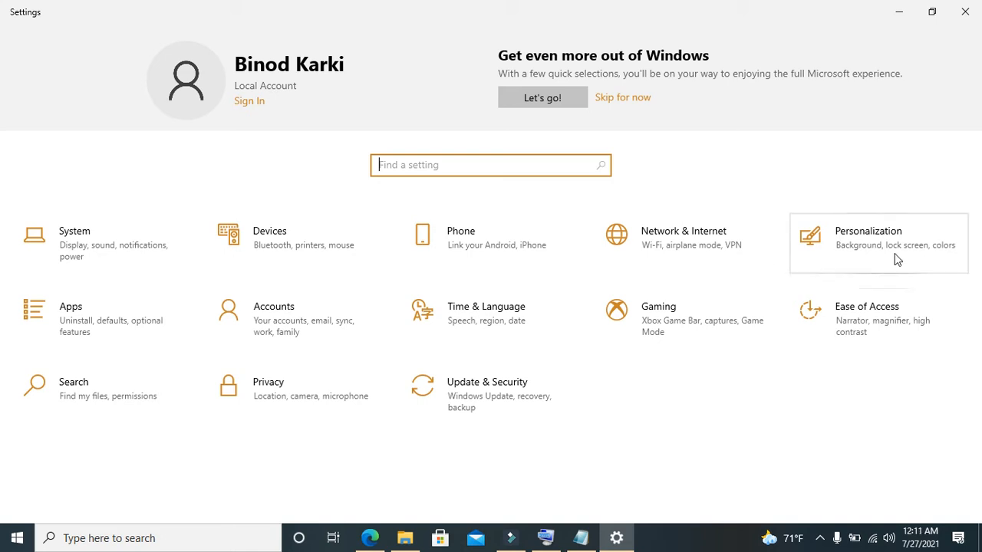
left_click(915, 241)
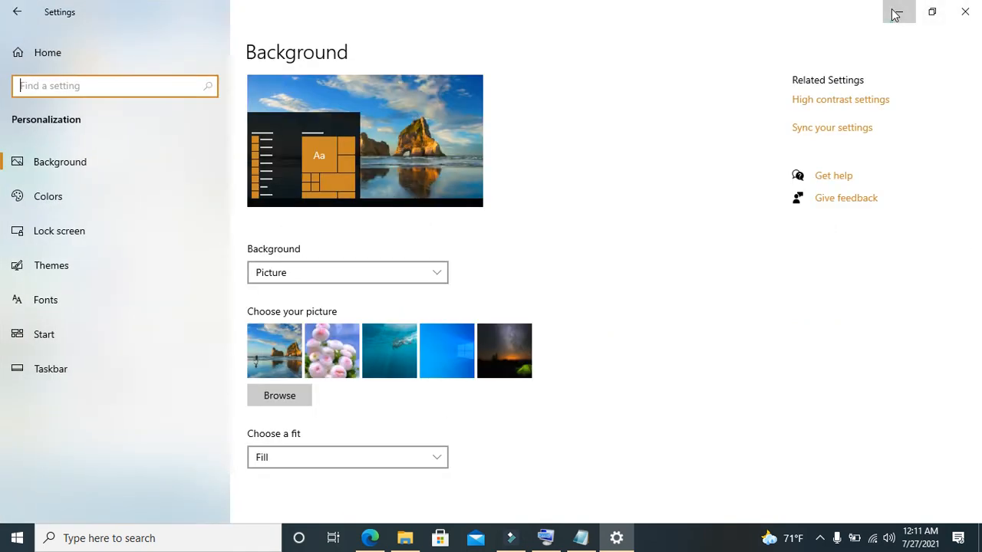
left_click(896, 12)
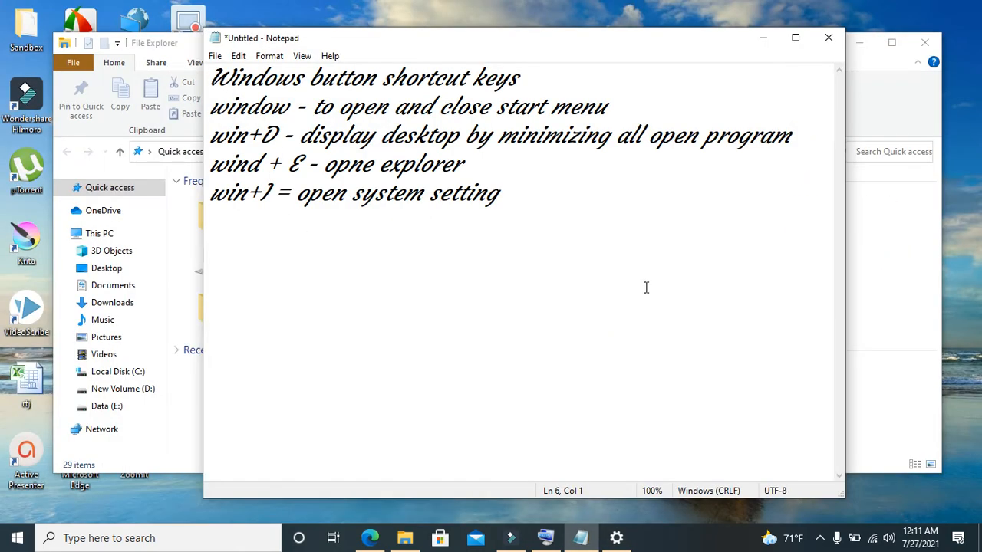
Add the line "win+L = lock the screen" to the note and start a new line.
type("win+l")
key("BackSpace")
type("L = ")
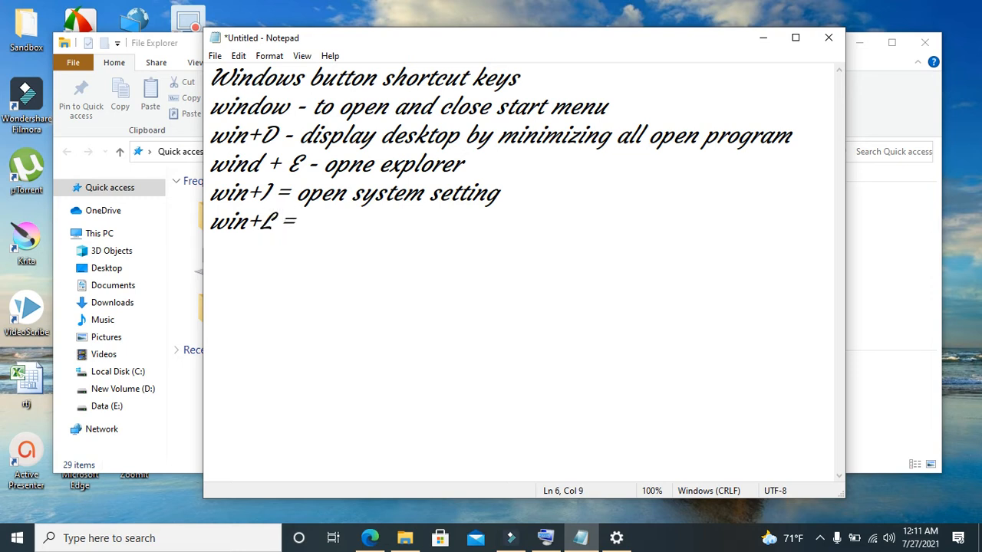
type("lock ")
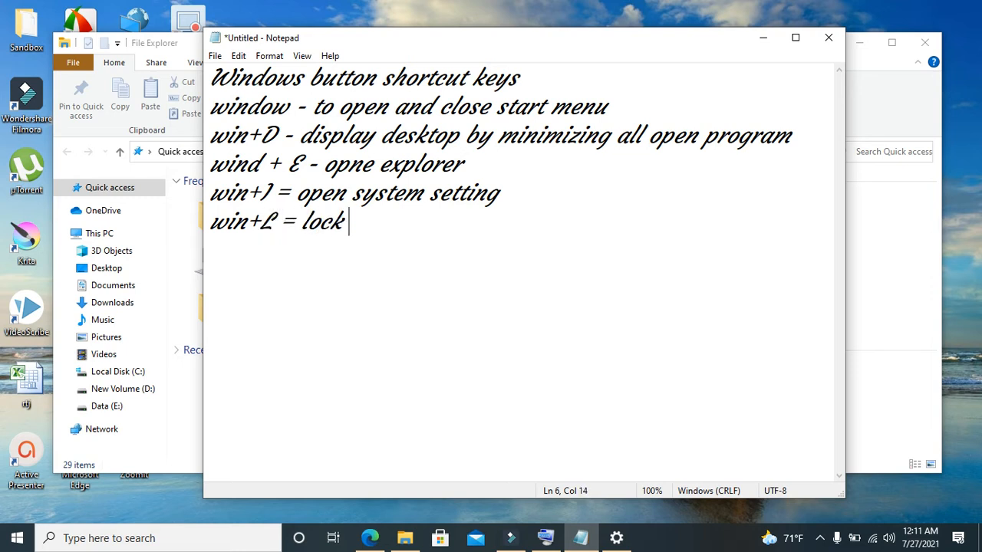
type("the screen")
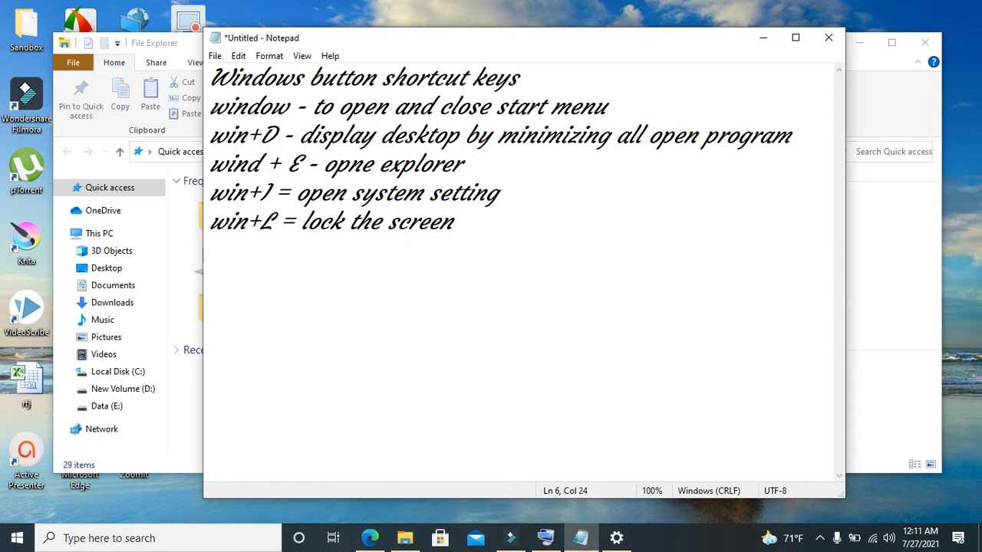
key("Return")
Add the line "win+M= minimize all windows" to the note.
type("win+")
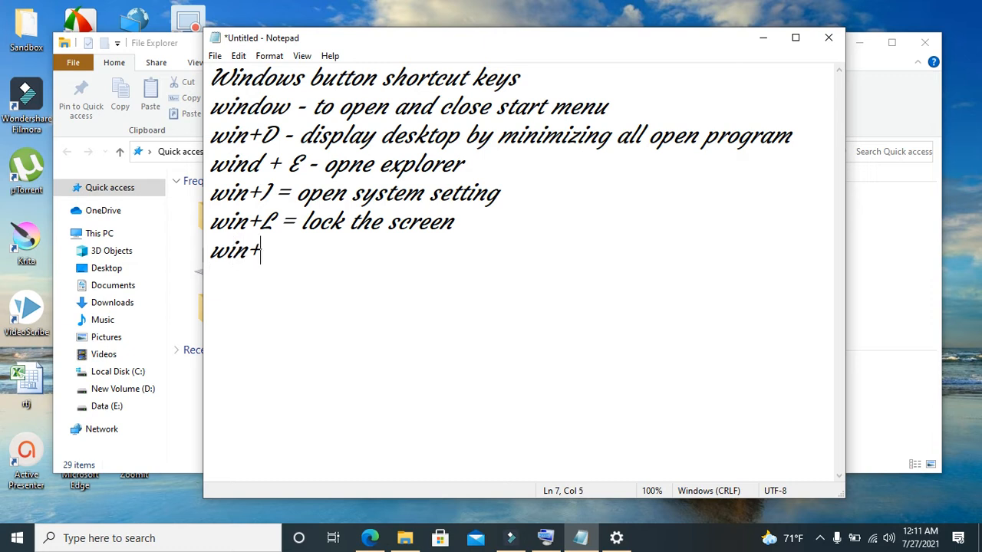
type("M= minimize all windows")
key("Return")
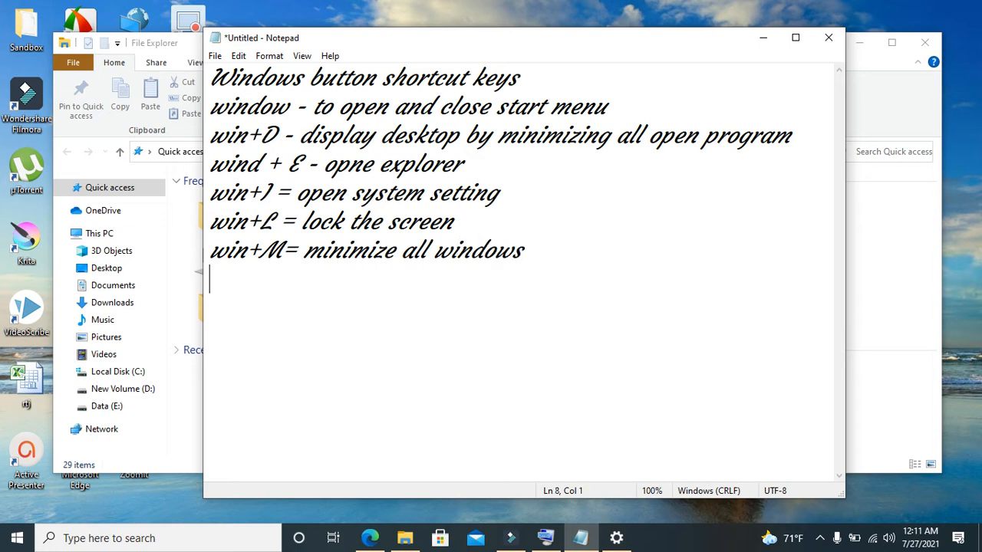
Highlight the descriptions of the win+M and win+D lines to compare them, and return the cursor to the win+M line.
left_click_drag(540, 254, 304, 254)
left_click_drag(301, 137, 822, 152)
left_click(715, 161)
left_click(637, 221)
left_click(554, 250)
key("Return")
Demonstrate win+M by minimizing all windows, restoring Notepad, Settings and the On-Screen Keyboard, and minimizing everything again.
key("super+m")
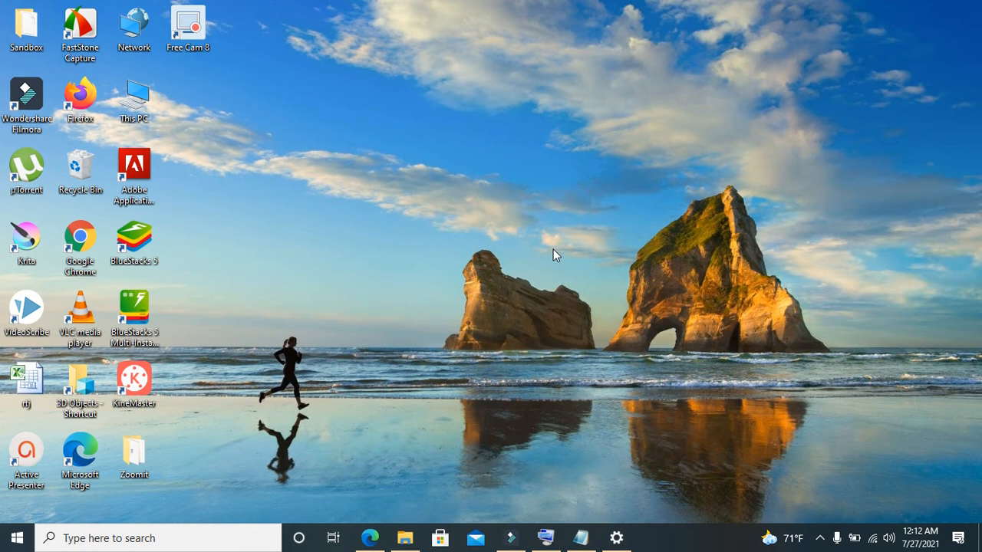
left_click(581, 538)
left_click(614, 540)
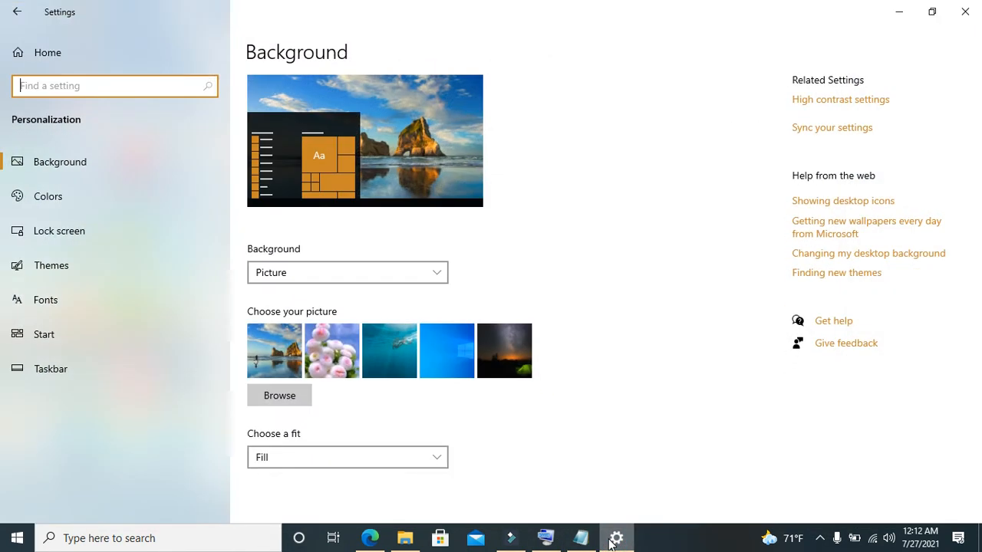
left_click(583, 537)
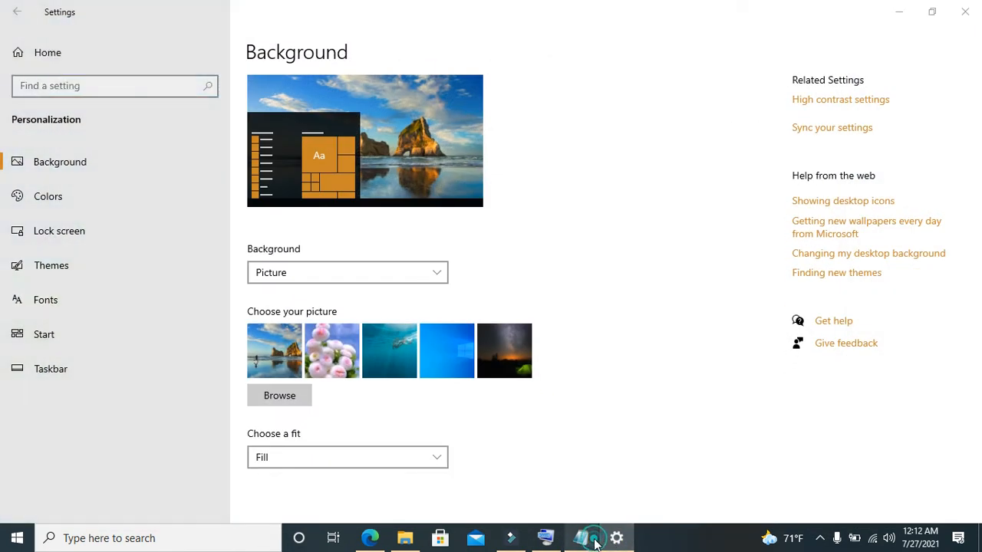
left_click(558, 544)
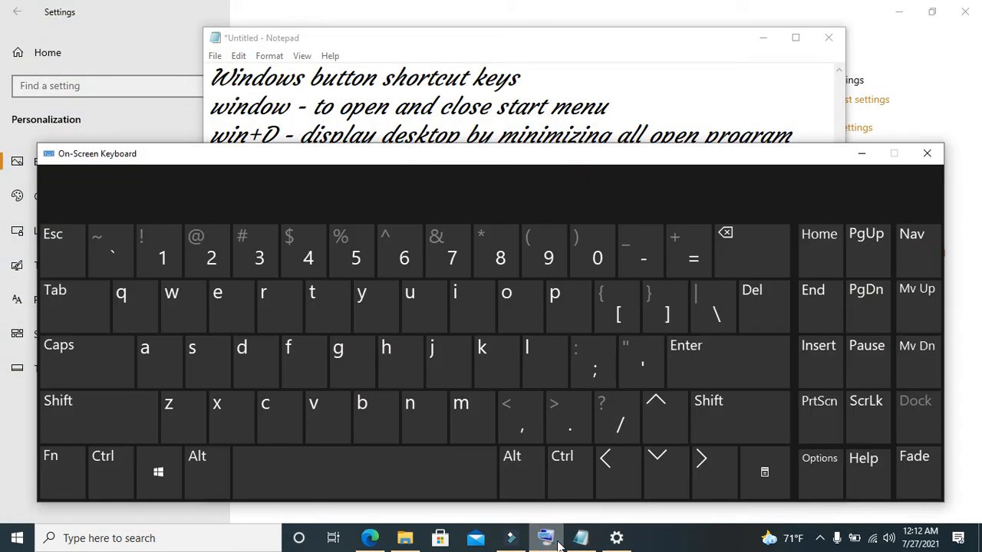
left_click(558, 543)
key("super+m")
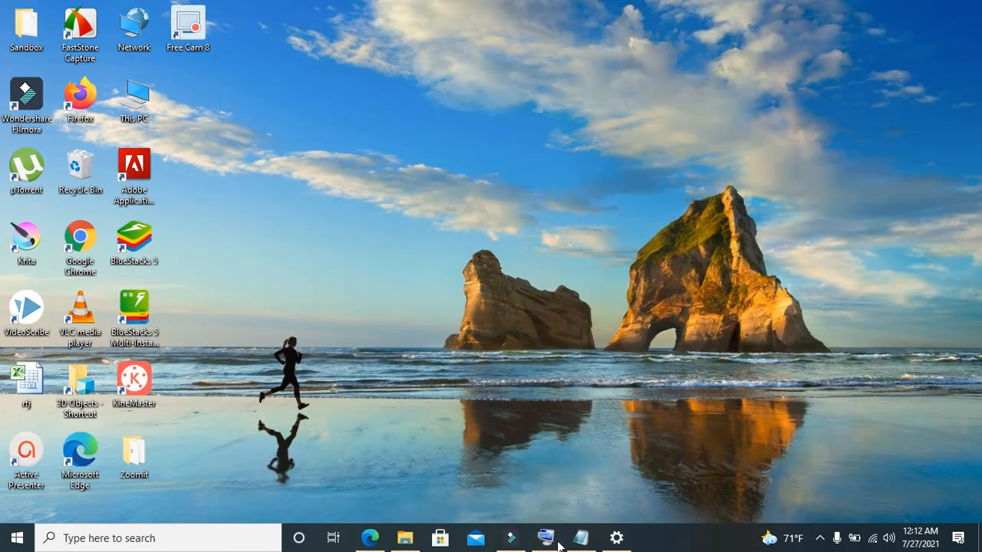
Restore all minimized windows and add the line "win+shift+M = Restore minimize windows" to the note.
key("super+shift+m")
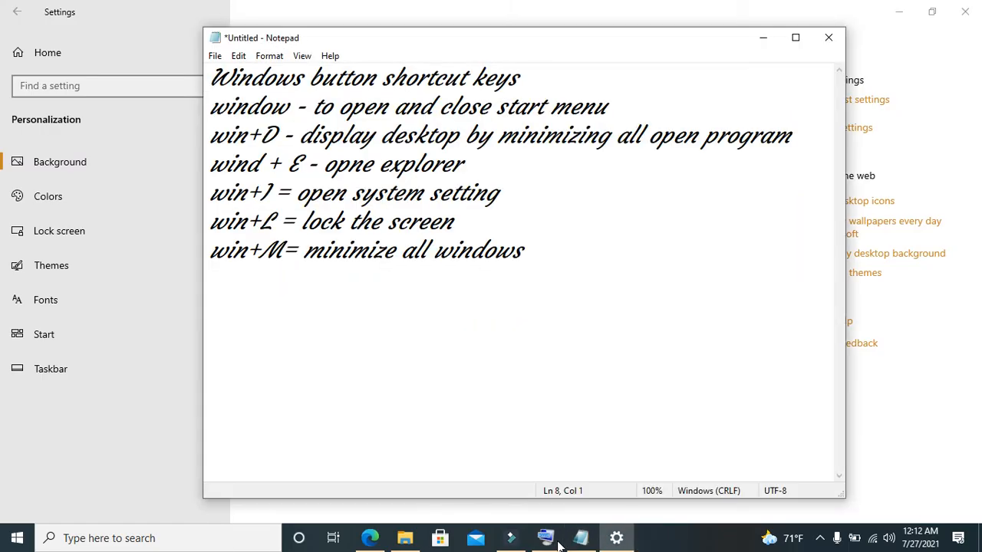
left_click(542, 245)
key("Return")
type("win+sh")
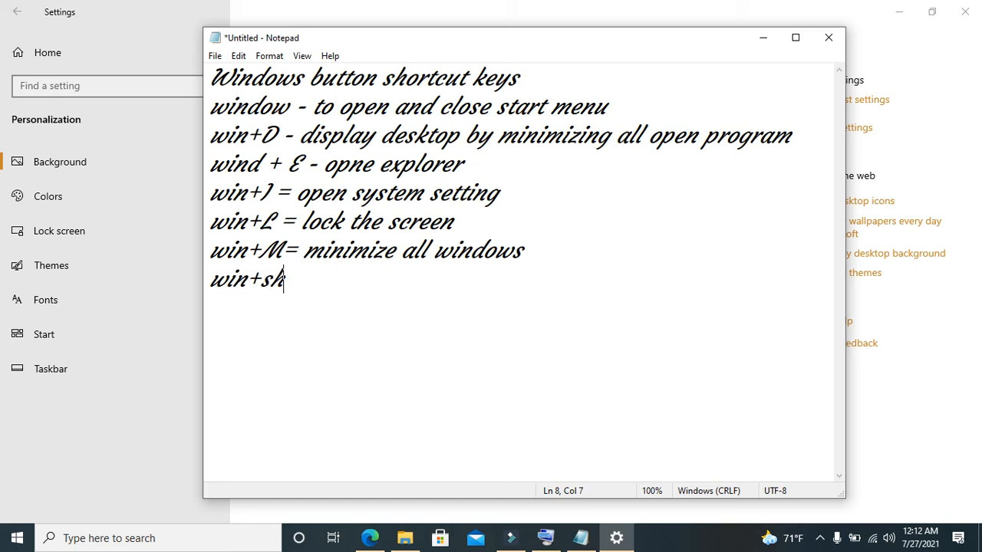
type("ift+")
type("M =")
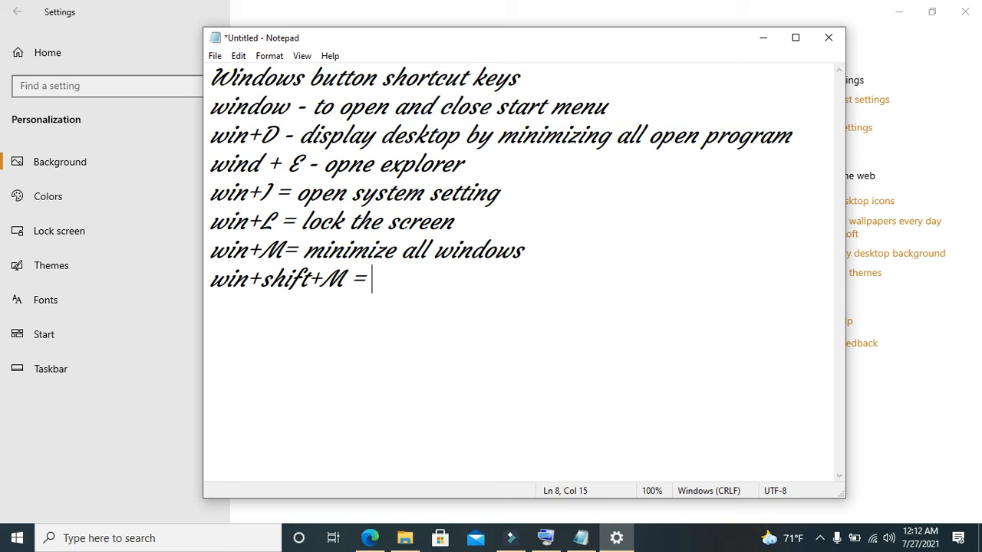
type("Restore ")
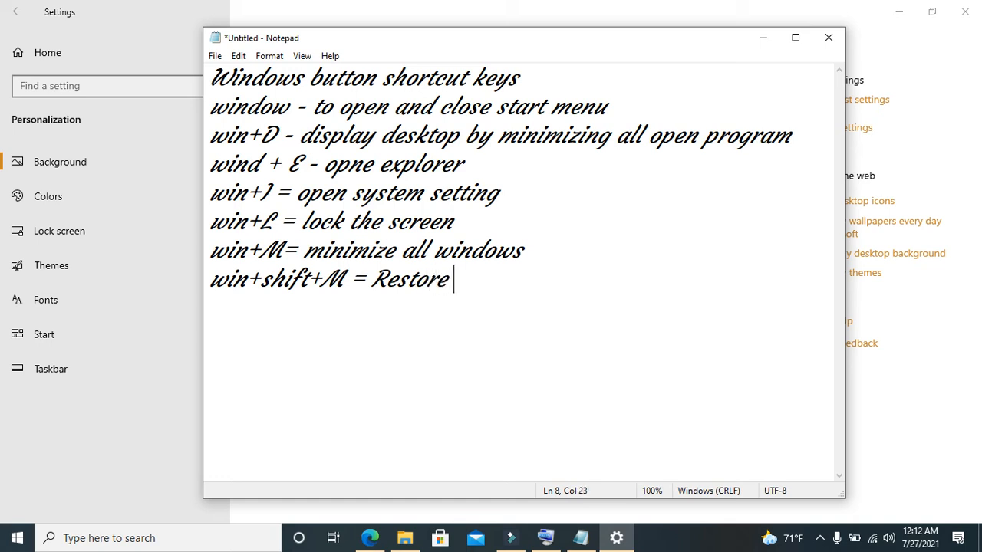
type("minimiz")
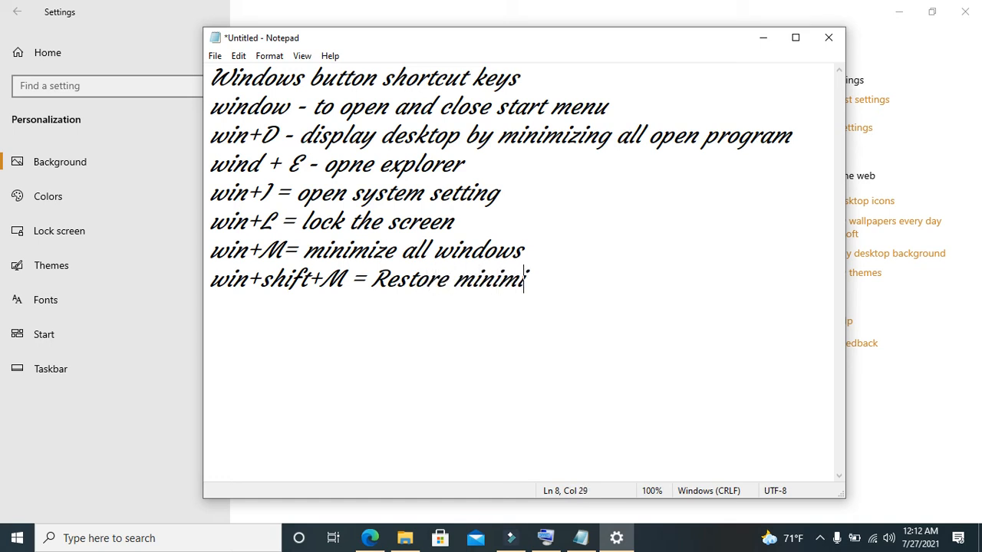
key("Return")
type("ze")
key("BackSpace")
key("BackSpace")
key("BackSpace")
key("BackSpace")
type("ze win")
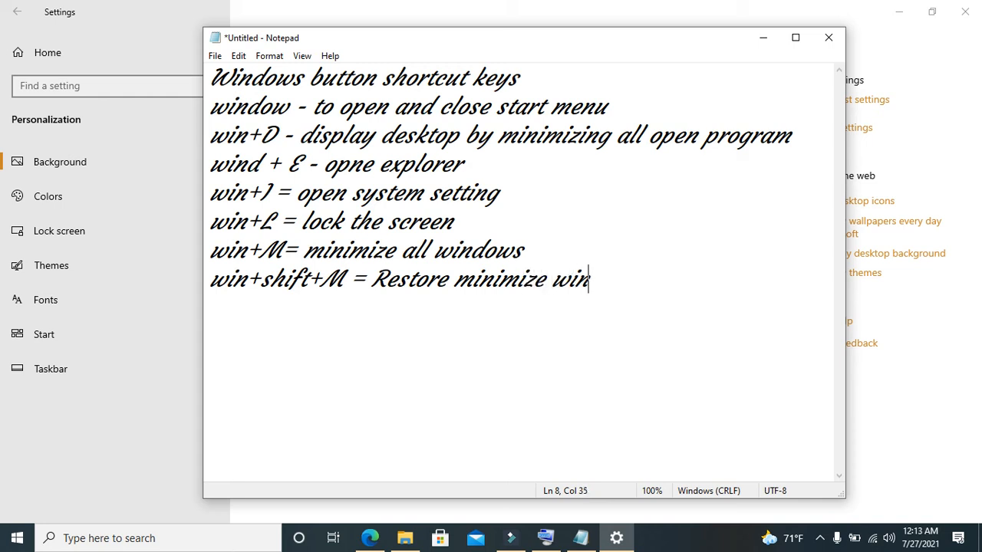
type("dows")
key("Return")
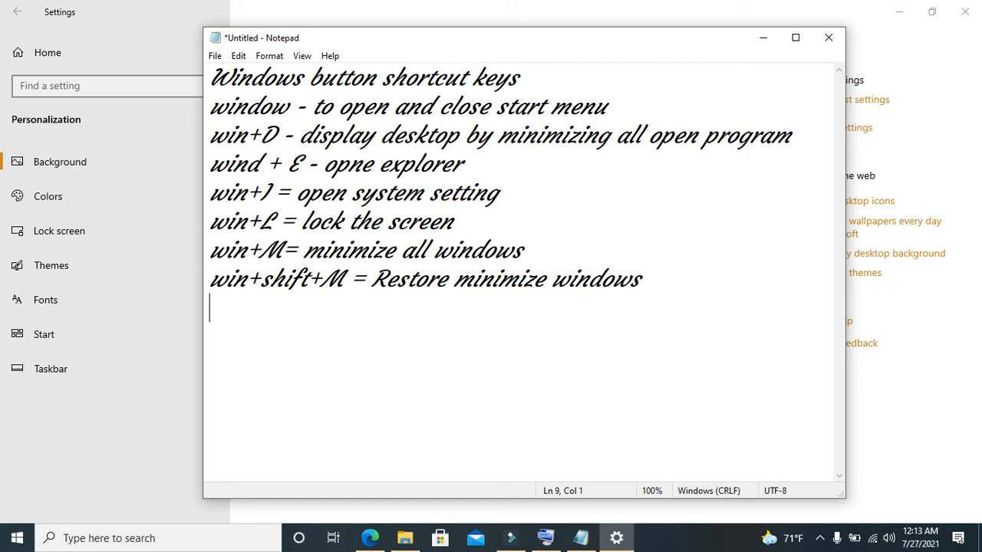
Add the line "win+P = Open presentation mode" to the note and demonstrate it by opening and dismissing the Project display options.
type("win=P =")
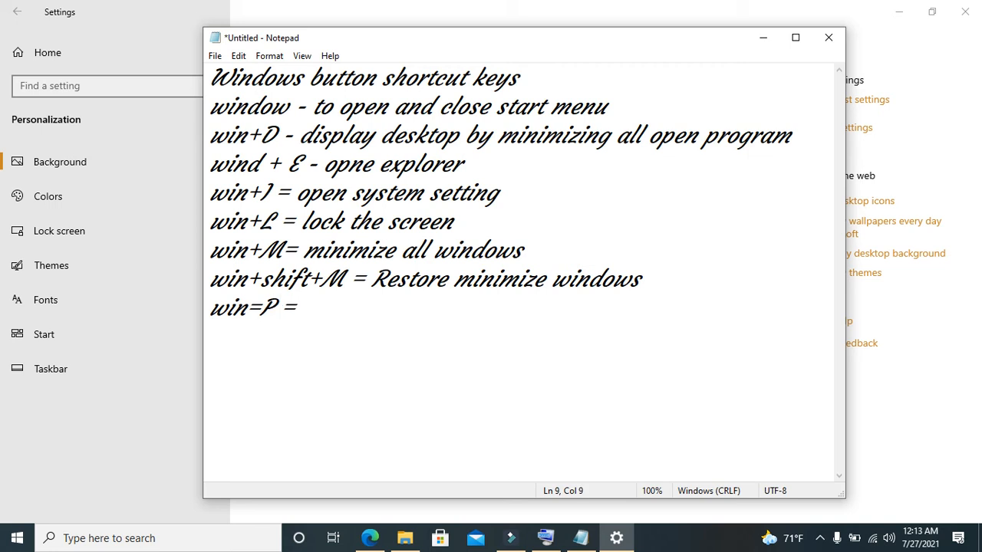
key("BackSpace")
key("BackSpace")
key("BackSpace")
key("BackSpace")
type("+p")
key("BackSpace")
type("P = Open pre")
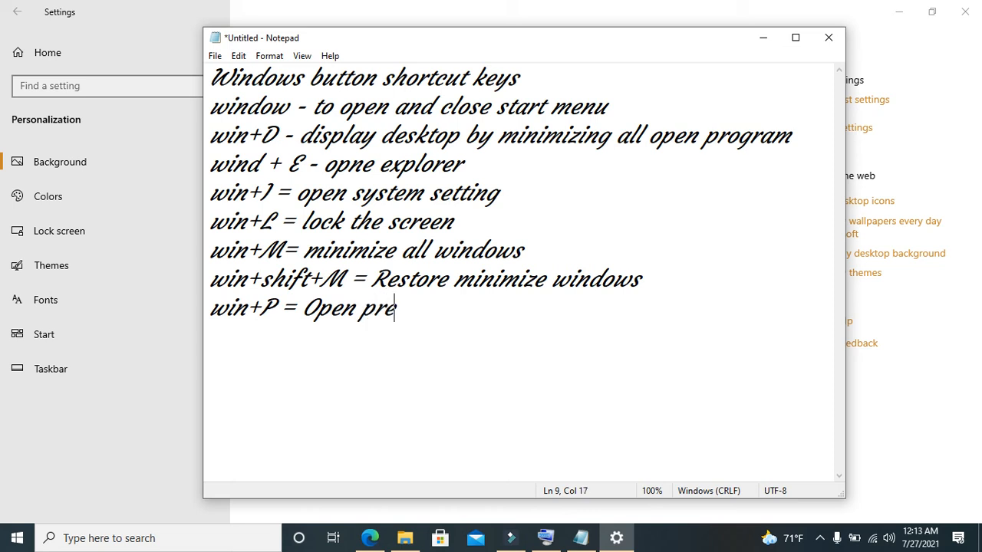
type("sentation mode")
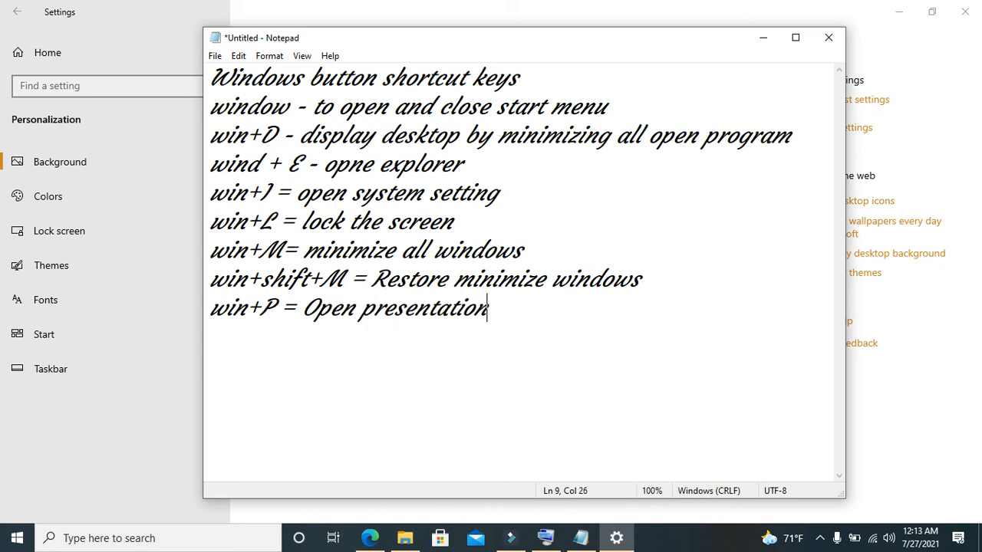
key("Return")
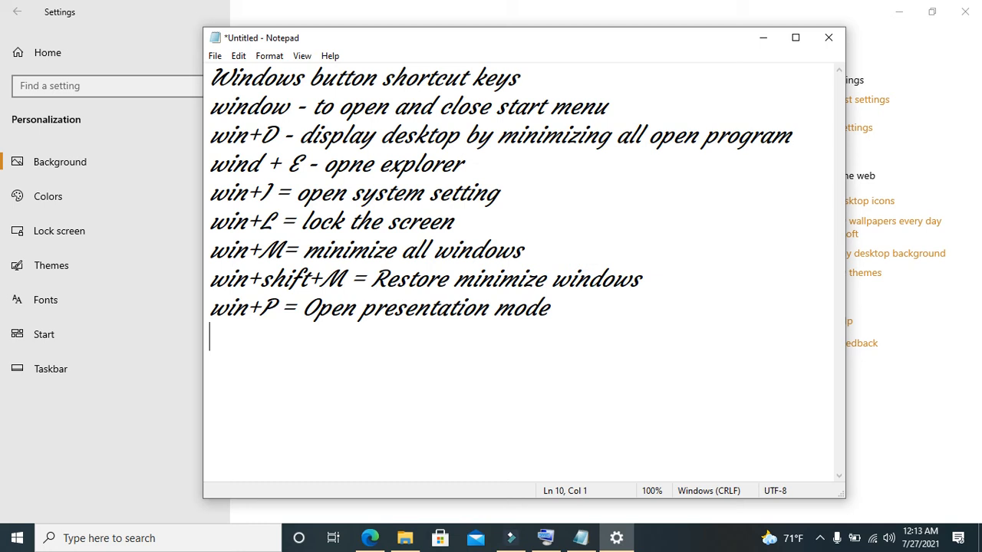
key("super+p")
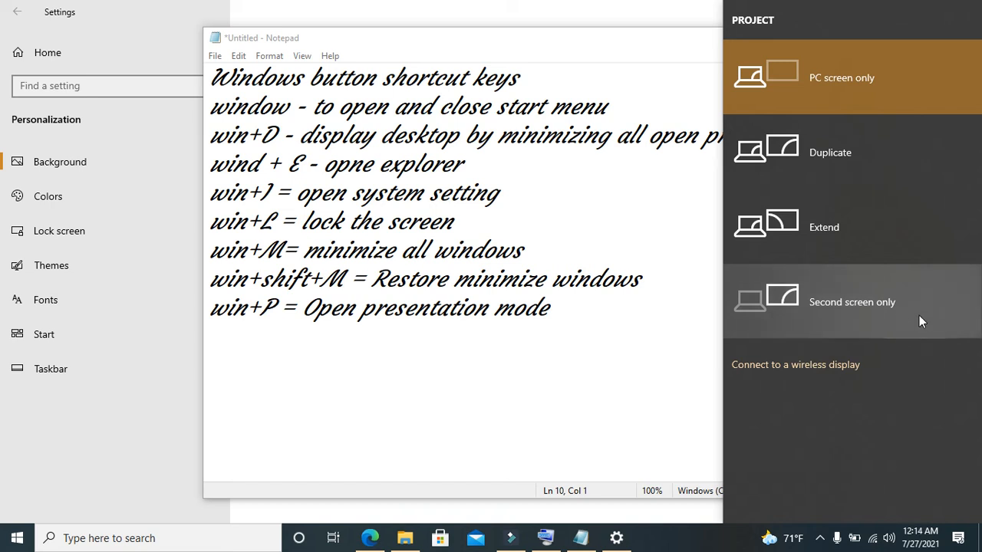
left_click(647, 368)
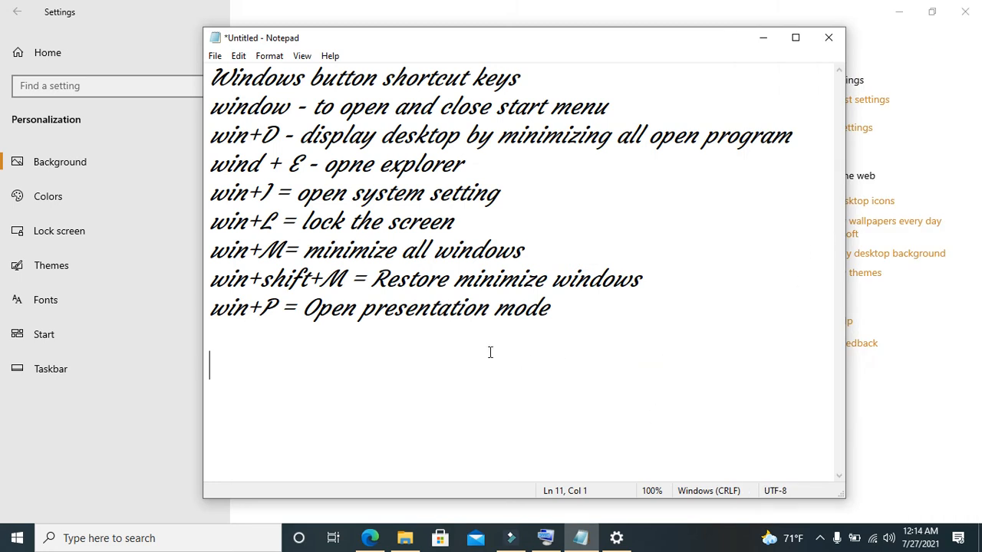
Add the line "wind+Q= search windows" to the note and demonstrate it by opening and dismissing Windows search.
type("wind+")
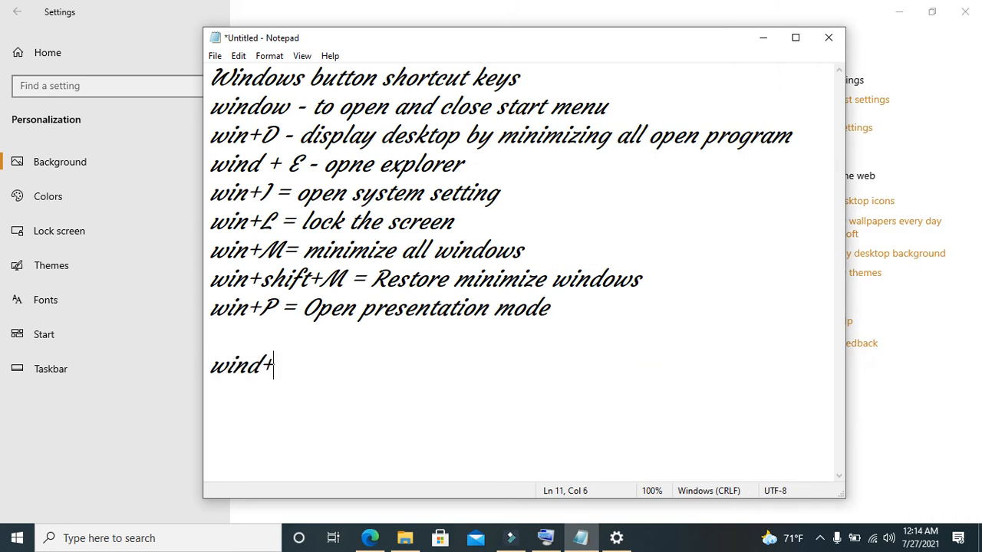
type("Q= search windows")
key("Return")
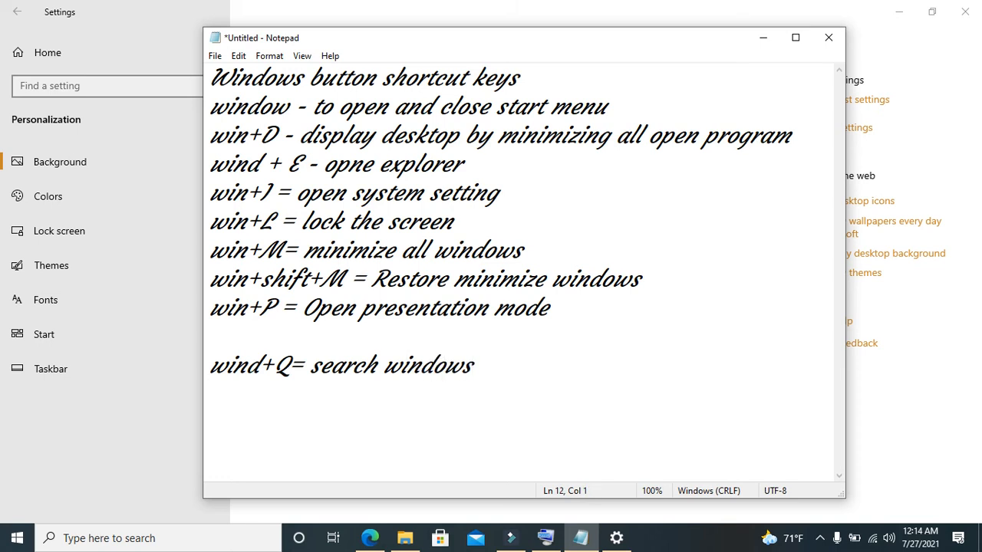
key("super+q")
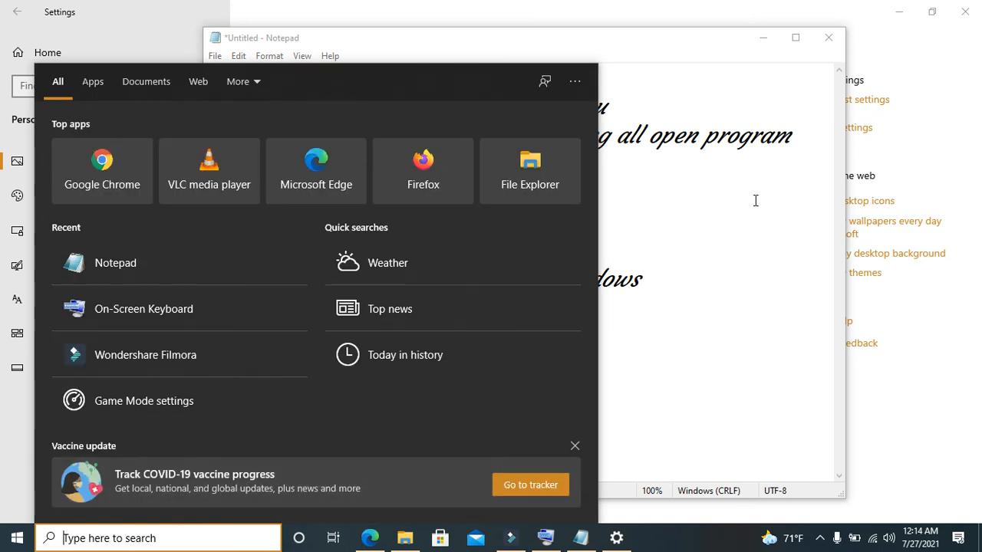
left_click(755, 201)
left_click(333, 403)
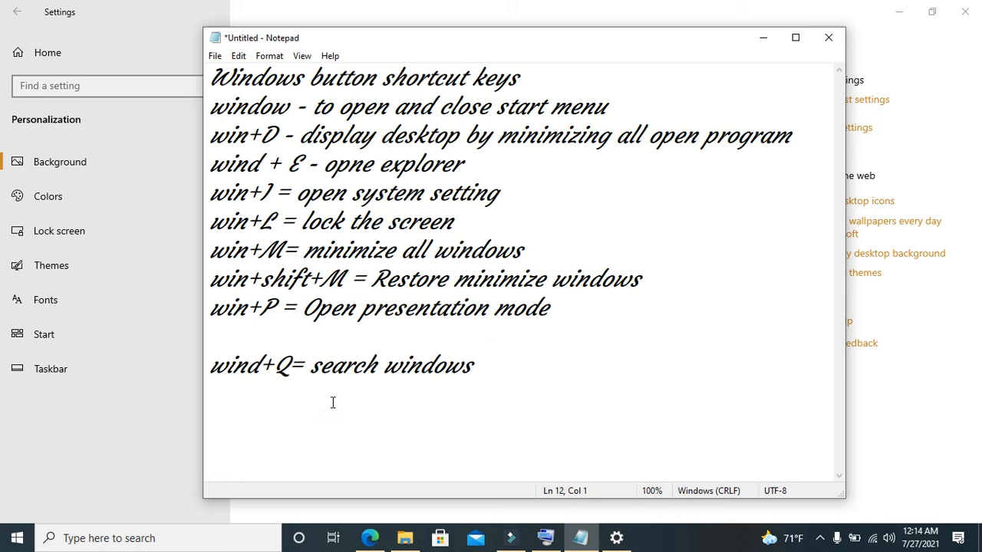
Add the line "wind+S = Search" below the wind+Q line and demonstrate the shortcut by opening and dismissing Windows search.
type("wind")
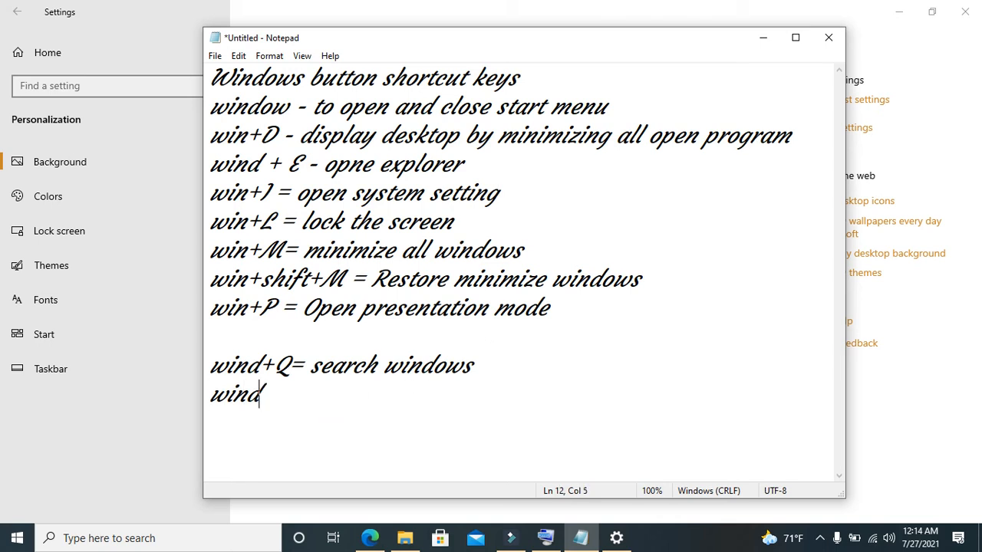
type("+S = Search")
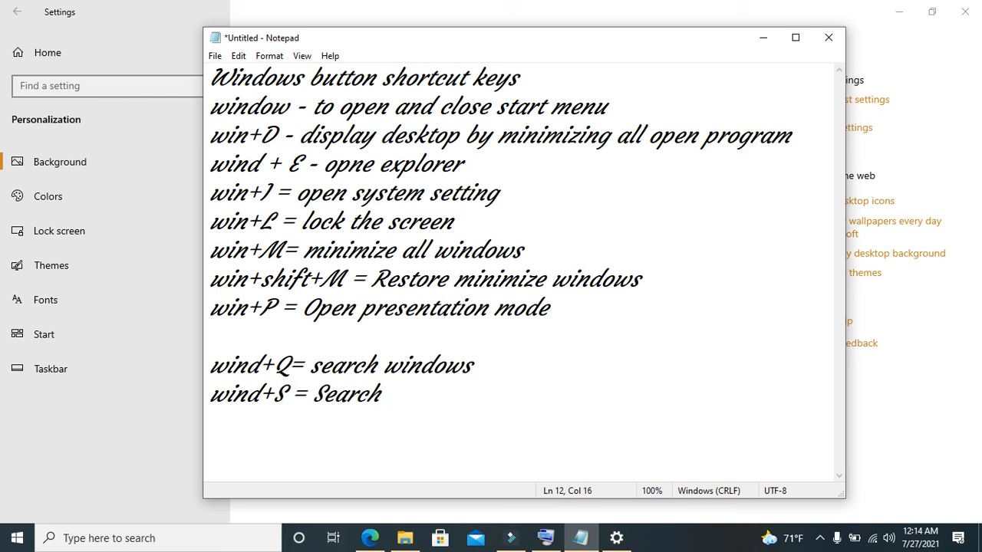
key("Return")
key("Return")
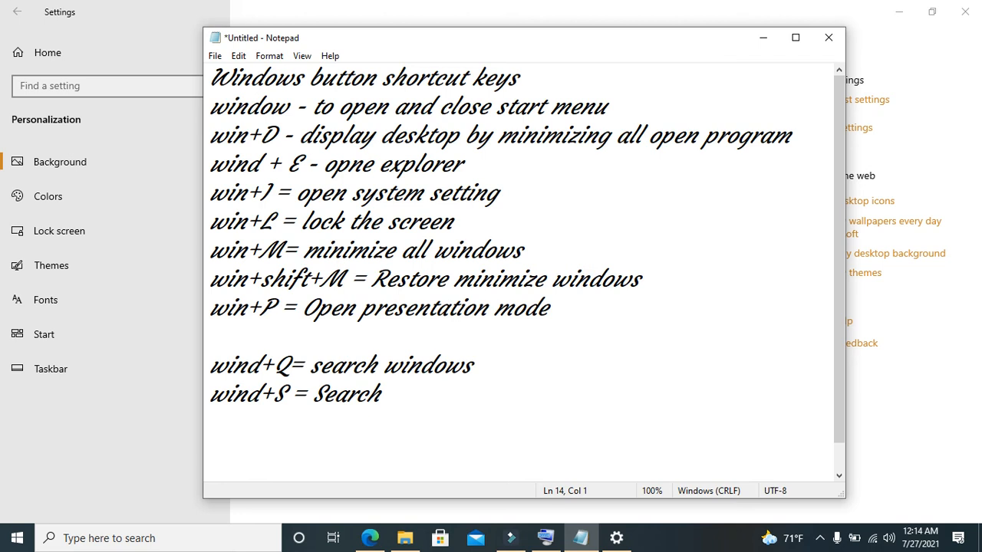
key("super+s")
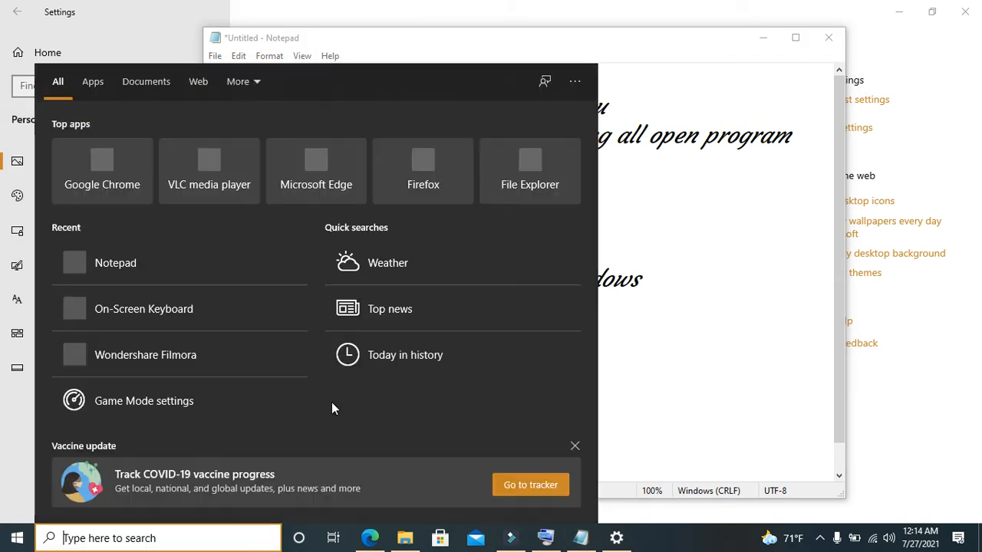
left_click(723, 353)
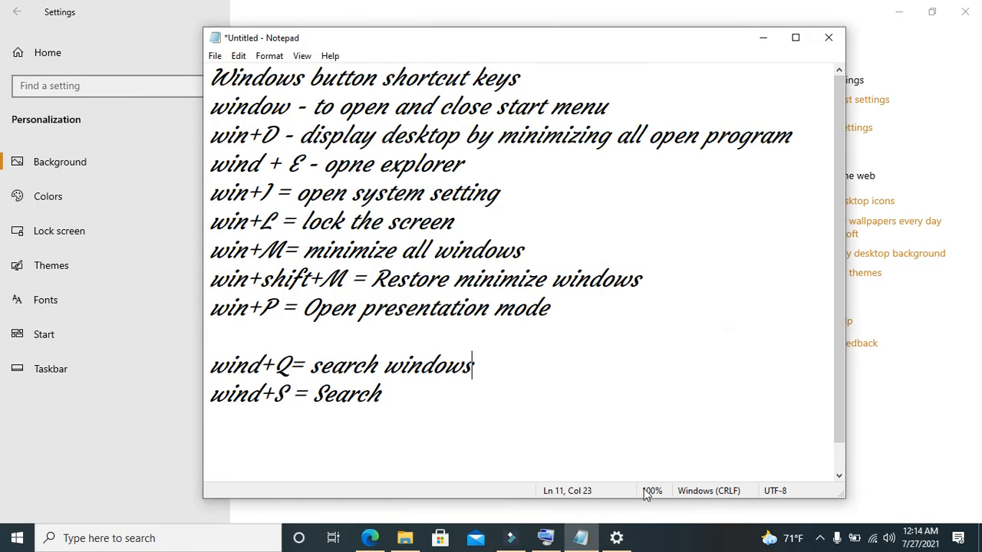
Try the Windows and S key combination on the On-Screen Keyboard, and minimize the keyboard again.
left_click(545, 538)
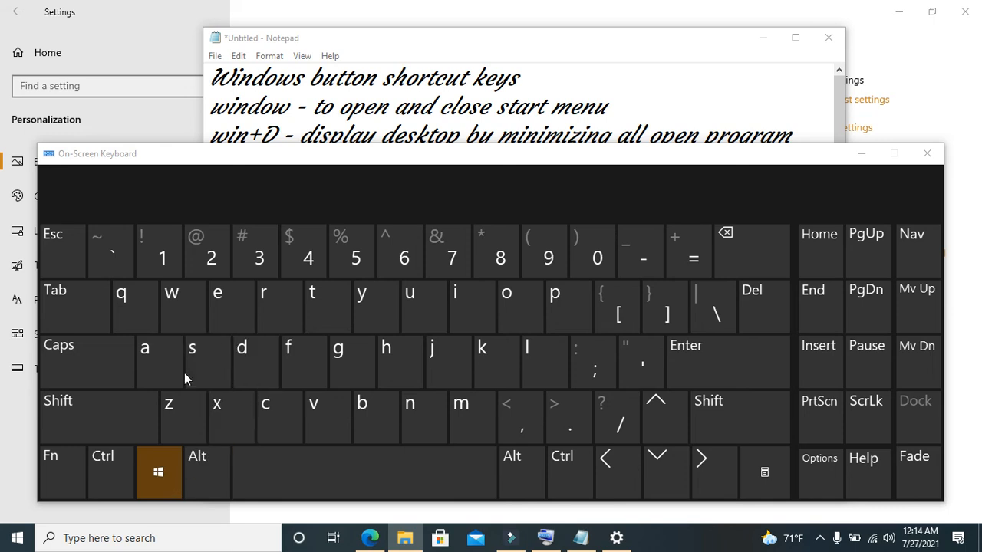
left_click(208, 372)
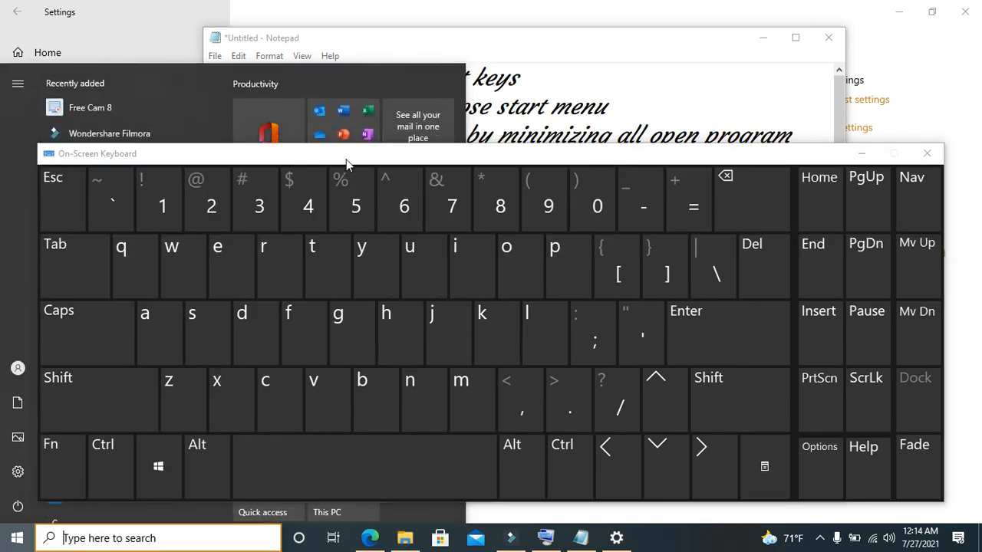
left_click(610, 106)
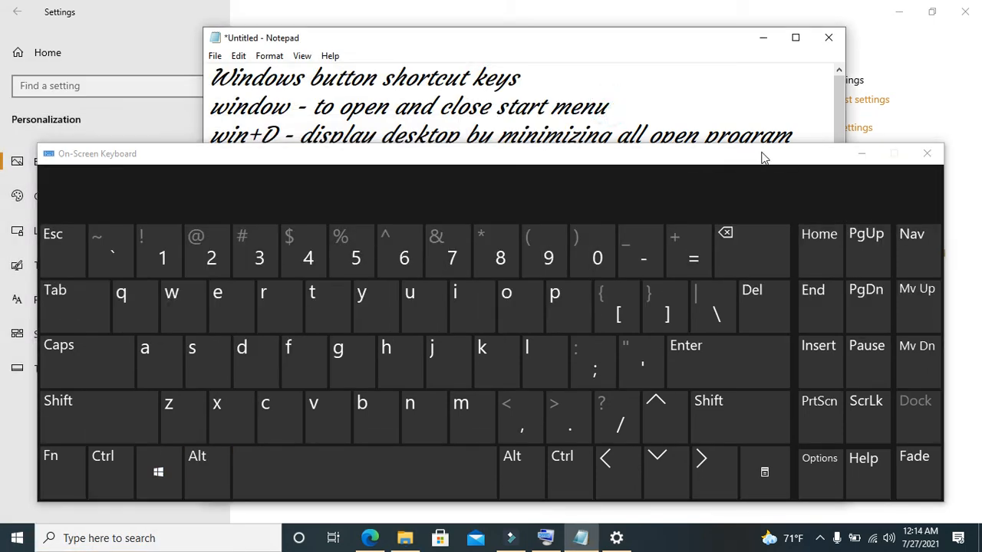
left_click(860, 154)
Add the line "wind+T = selection taskbar" below the wind+S line and start a new line.
left_click(286, 422)
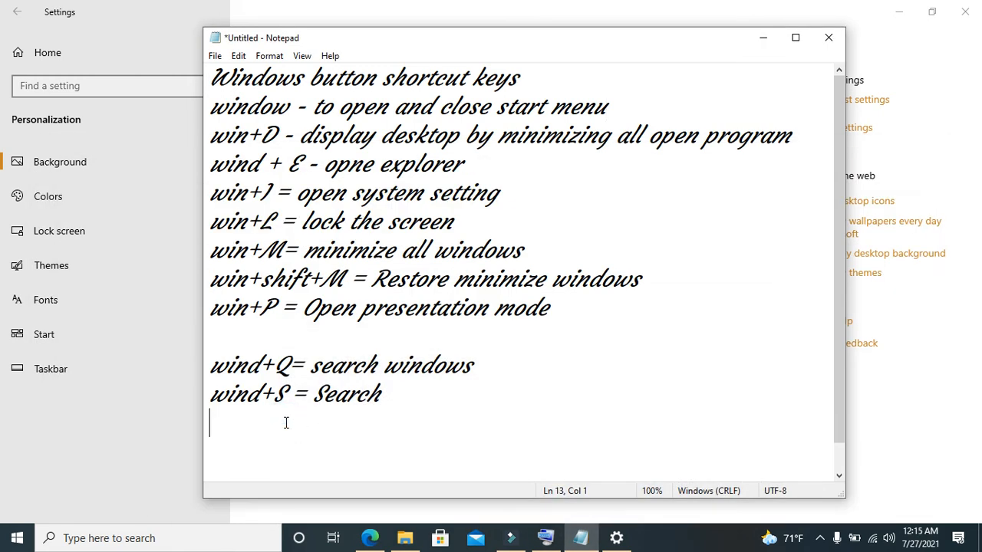
type("wind+")
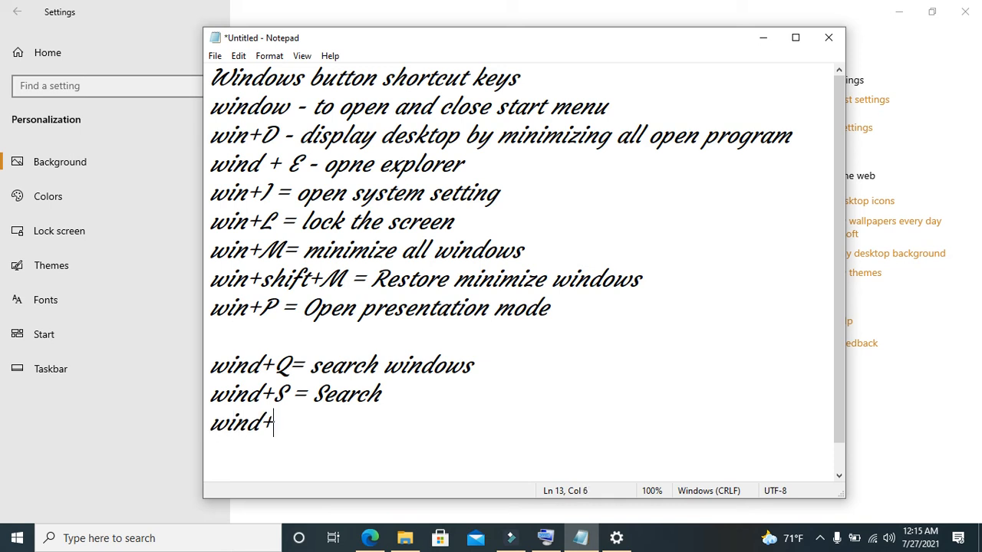
type("T = selectioon")
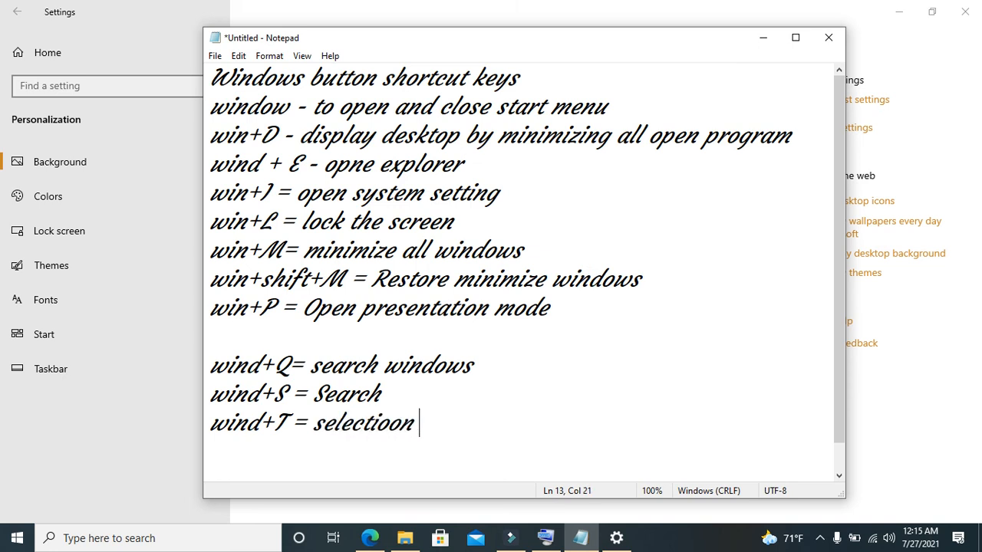
key("BackSpace")
key("BackSpace")
key("BackSpace")
type("n iaskbar")
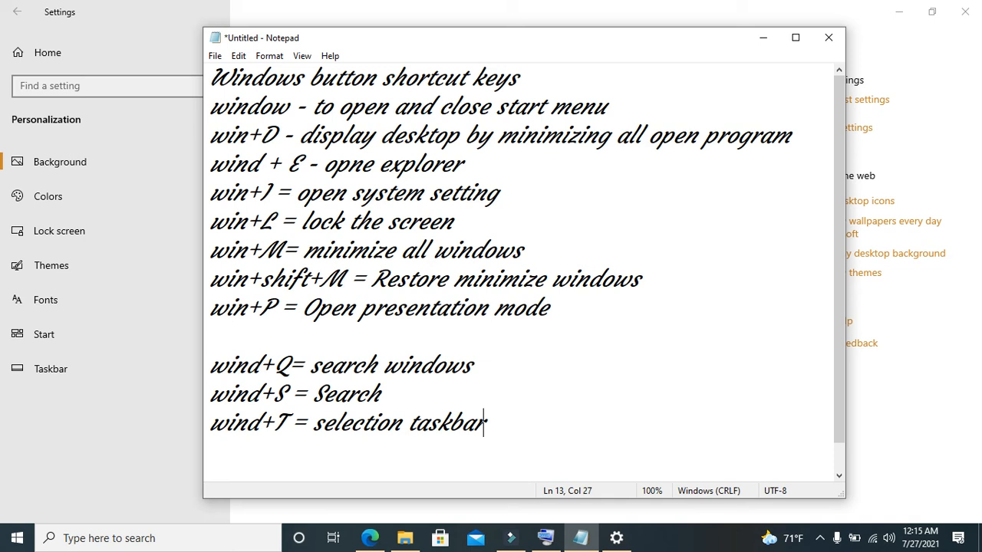
key("Return")
Demonstrate win+T by cycling through the taskbar apps and their previews several times, and return to the note.
key("super+t")
key("super+t")
key("super+t")
key("super+t")
key("super+t")
key("super+t")
key("super+t")
key("super+t")
key("super+t")
key("super+t")
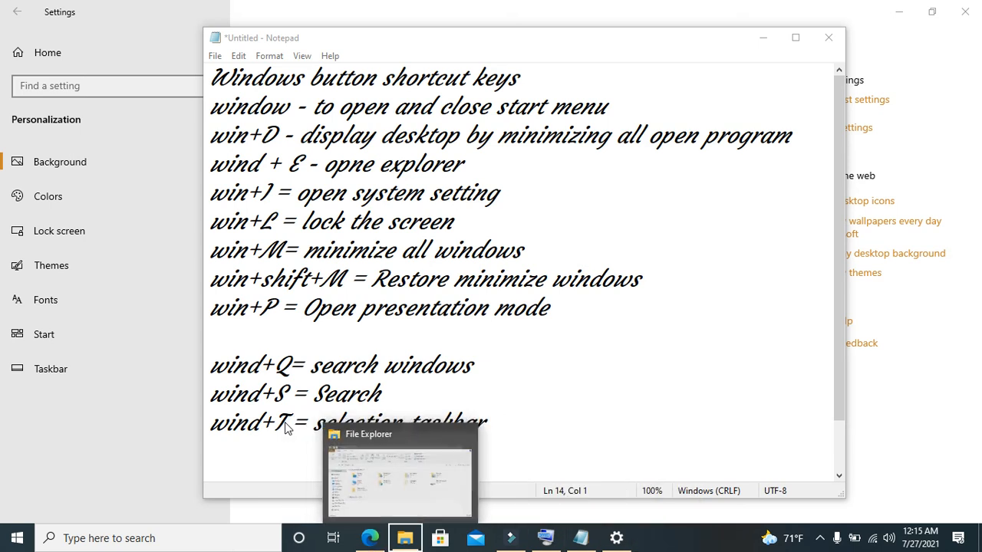
key("super+t")
key("super+t")
key("super+t")
key("super+t")
key("super+t")
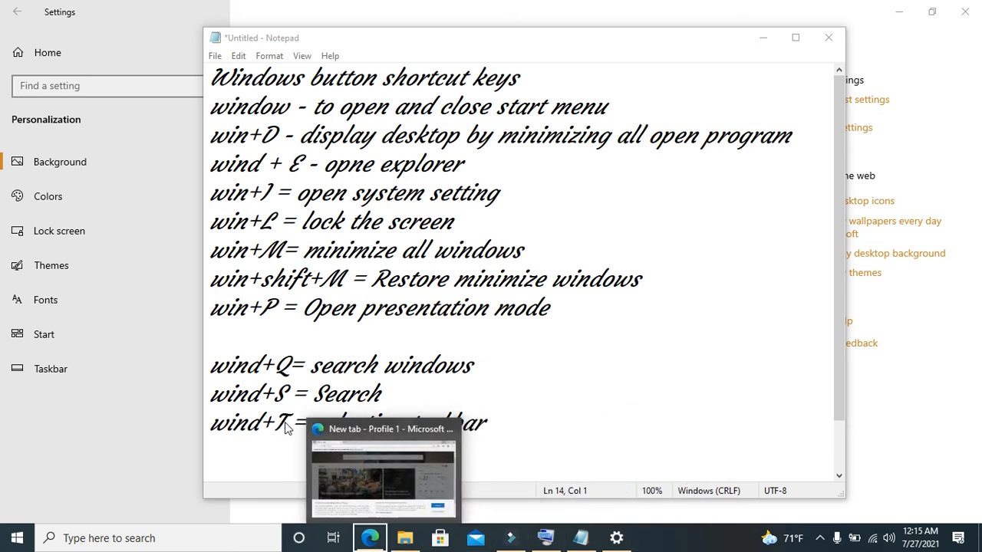
key("super+t")
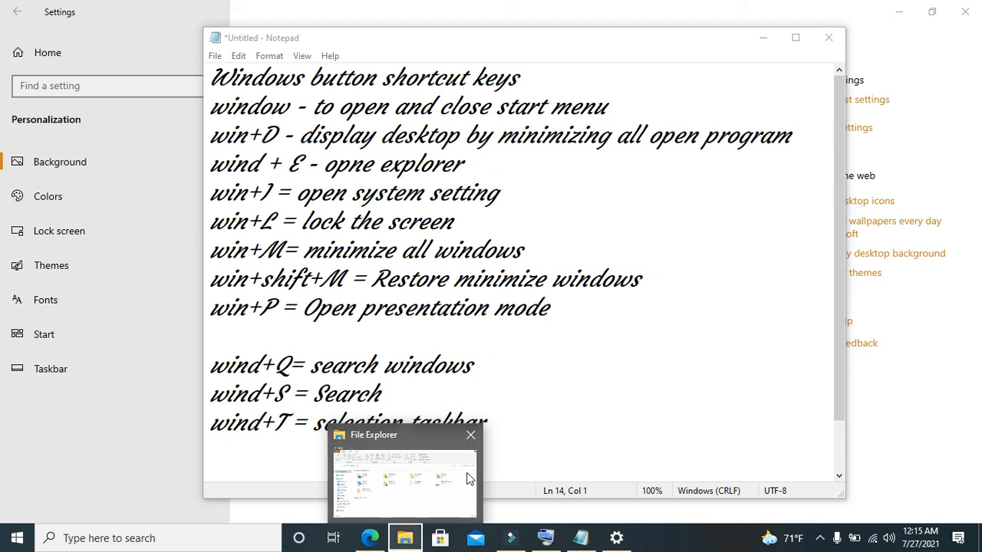
left_click(541, 437)
Add the line "wind+X = open quick link menu" below the wind+T line.
key("Return")
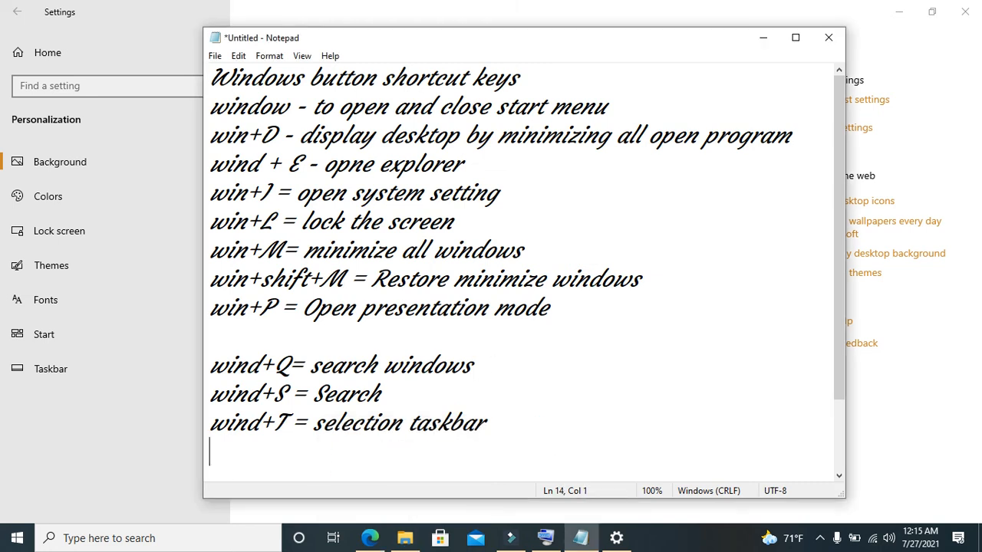
type("wind")
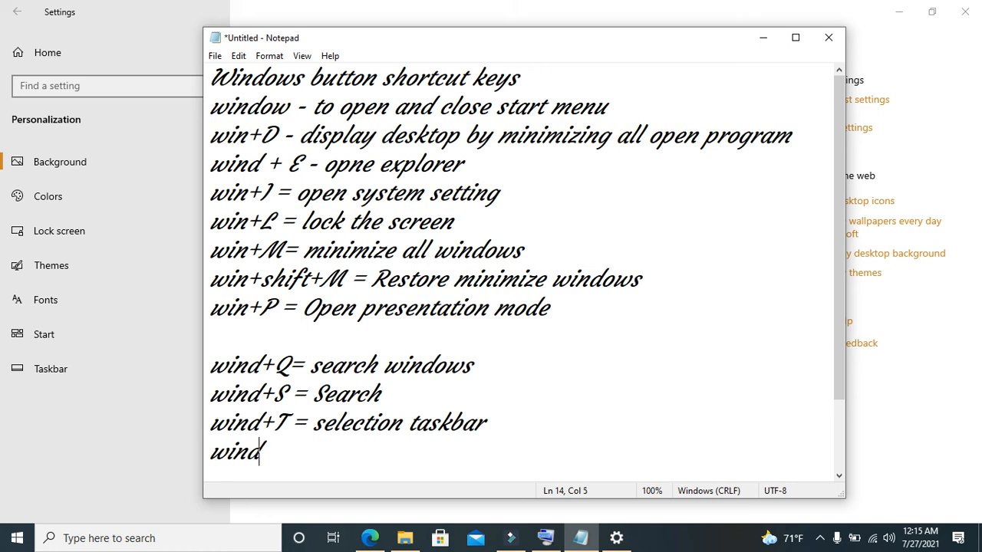
type("+X  = open q")
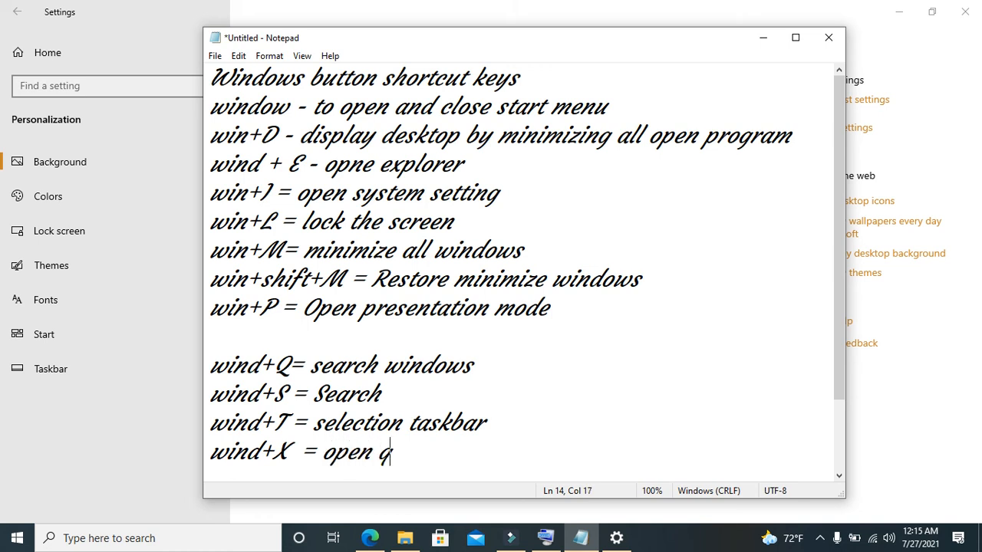
type("uick link me")
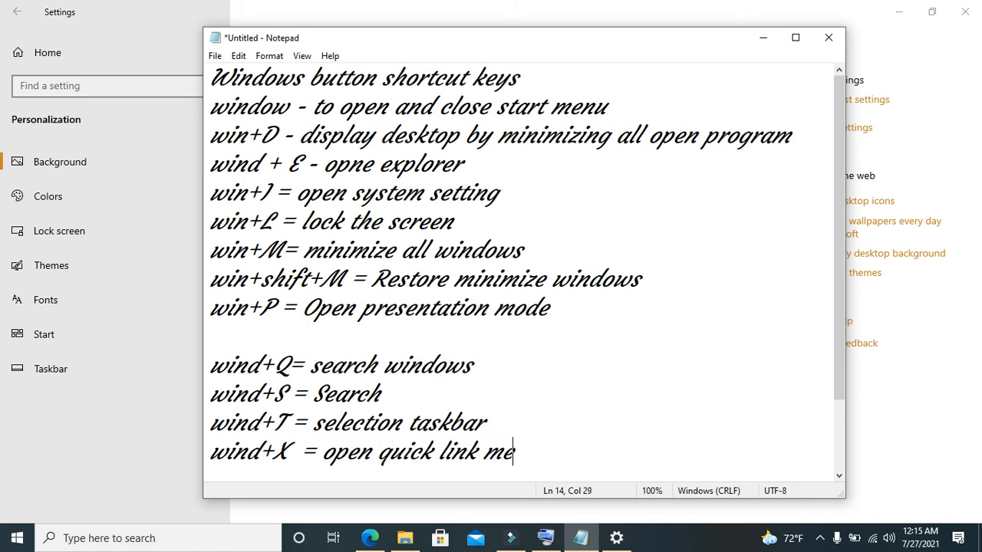
key("BackSpace")
type("enu")
Demonstrate win+X by opening and dismissing the quick link menu, and place the cursor at the end of the wind+X line.
key("super+x")
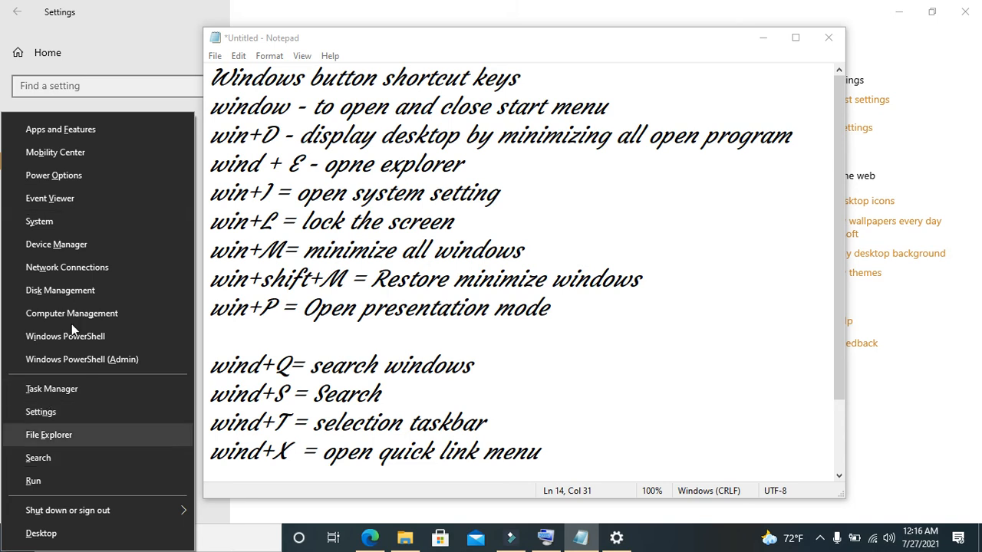
left_click(504, 453)
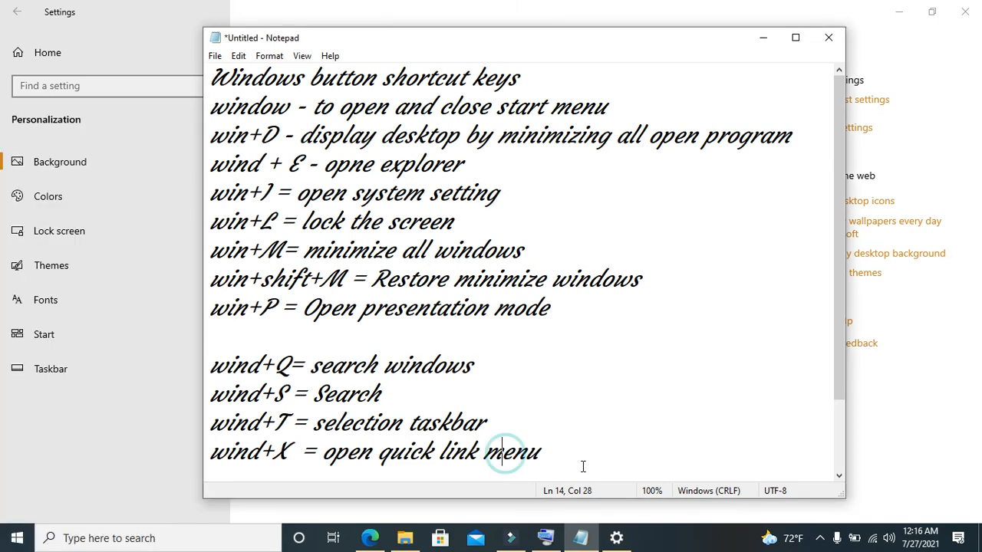
left_click(580, 463)
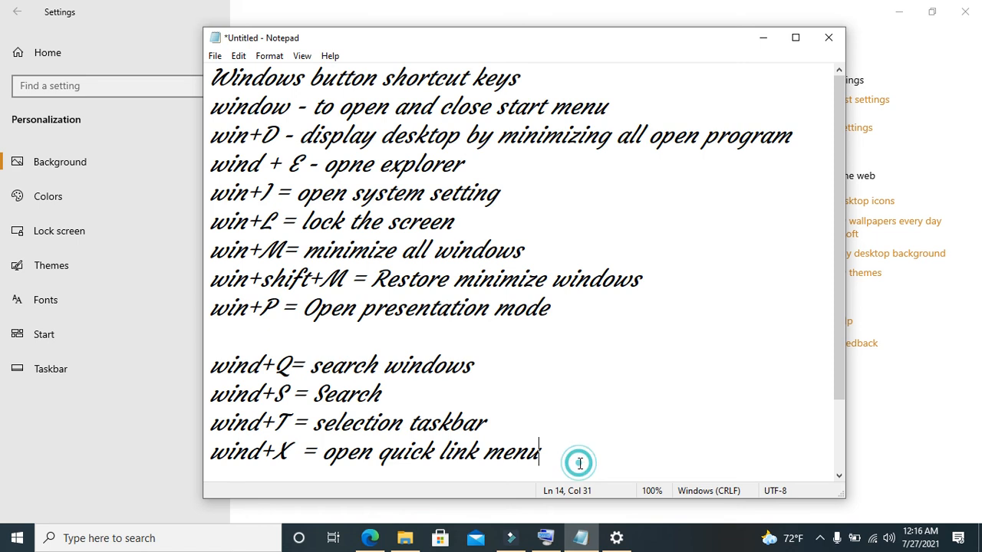
Add the line "wind + '+'= Zoom in" below the wind+X line, with an empty line after it.
key("Return")
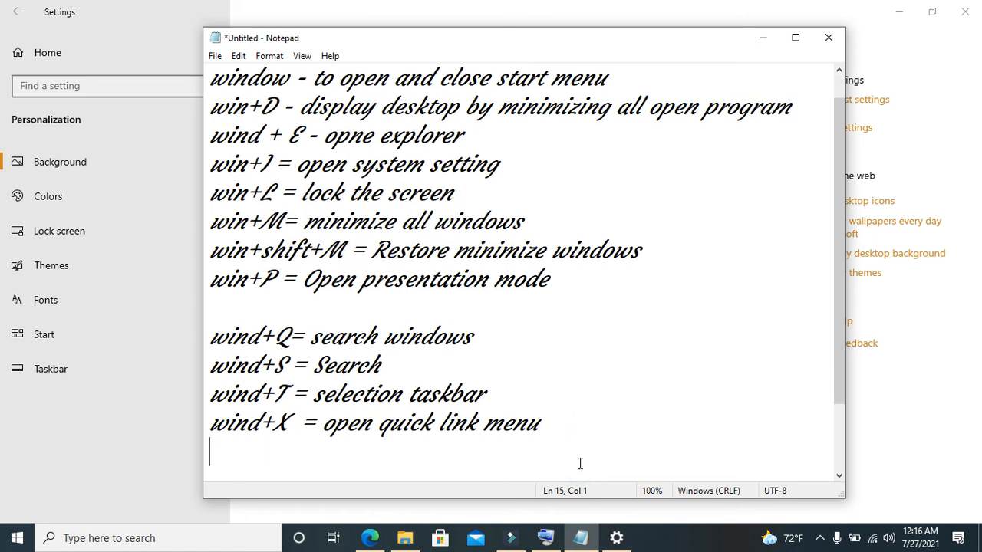
type("wind")
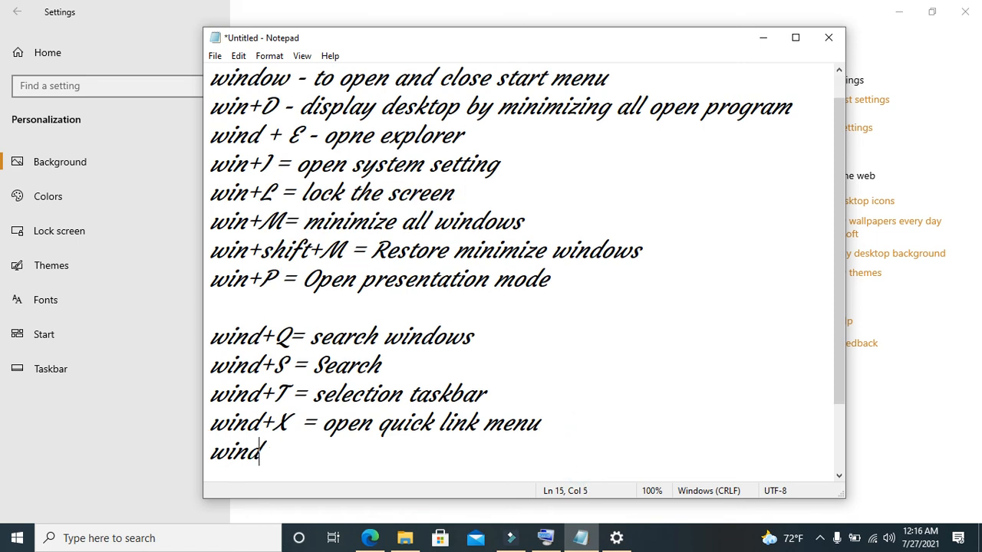
type(" + '+'")
key("Return")
key("Left")
key("Right")
key("Left")
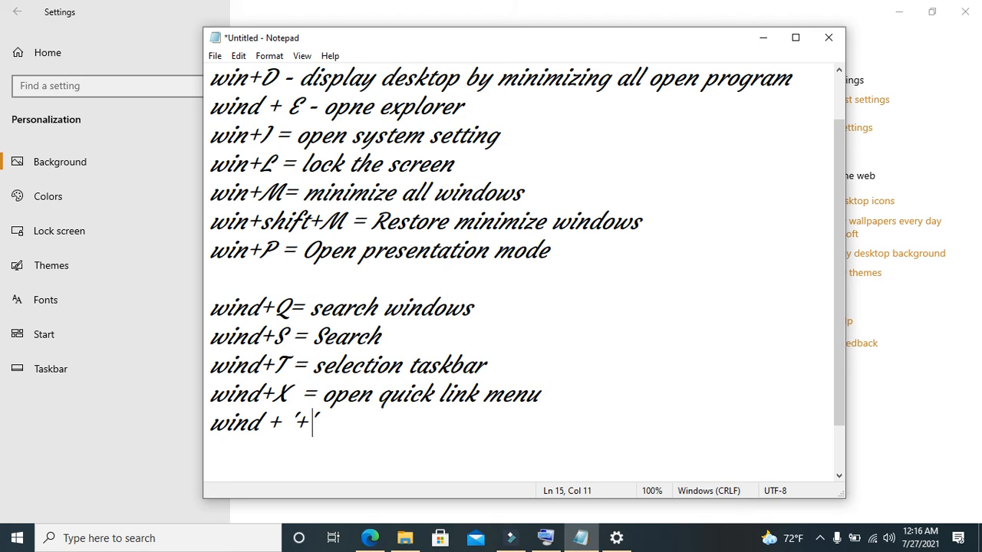
type("= Zoom in")
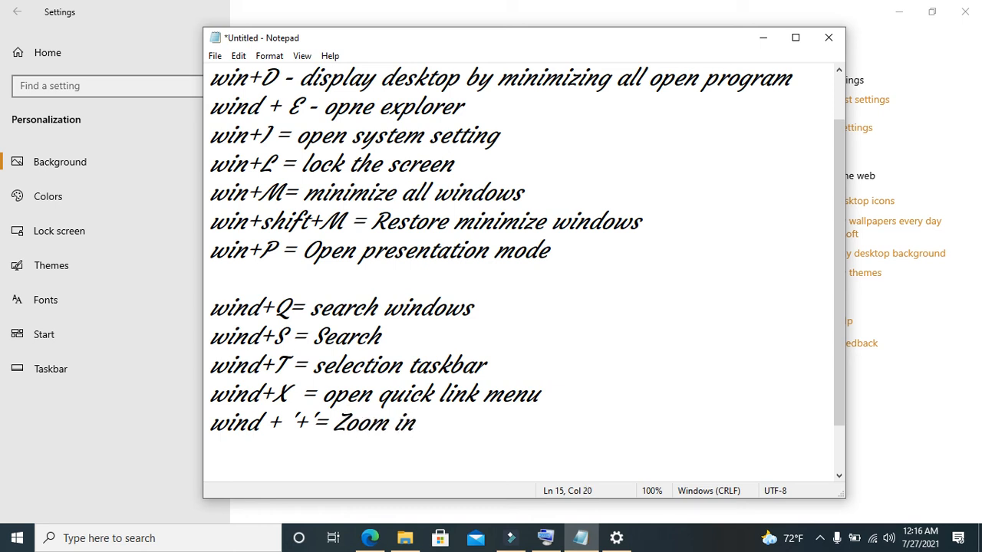
Demonstrate the zoom shortcut by magnifying the screen and zooming back out to 100%, reduce the note's zoom to 60%, and close Magnifier.
key("super")
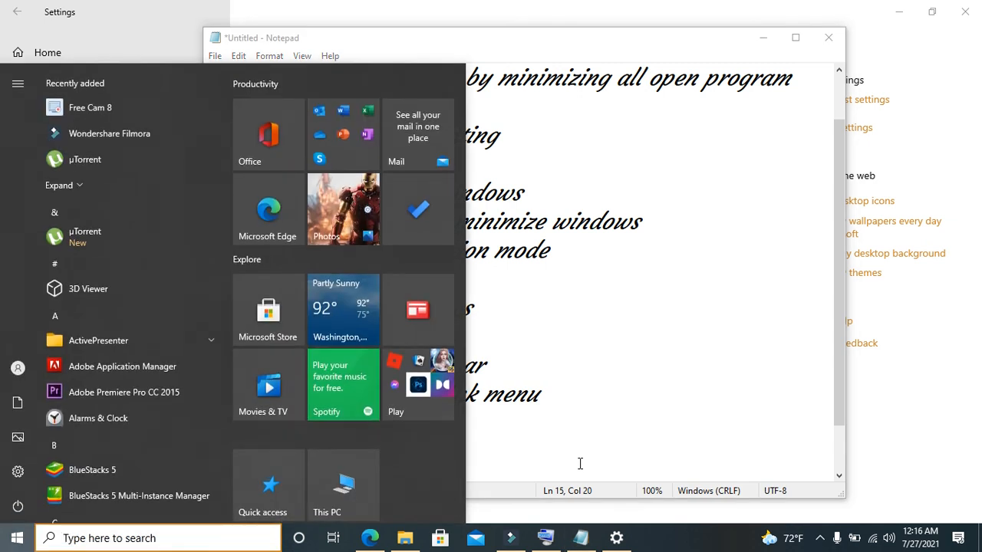
left_click(695, 257)
left_click_drag(646, 240, 413, 229)
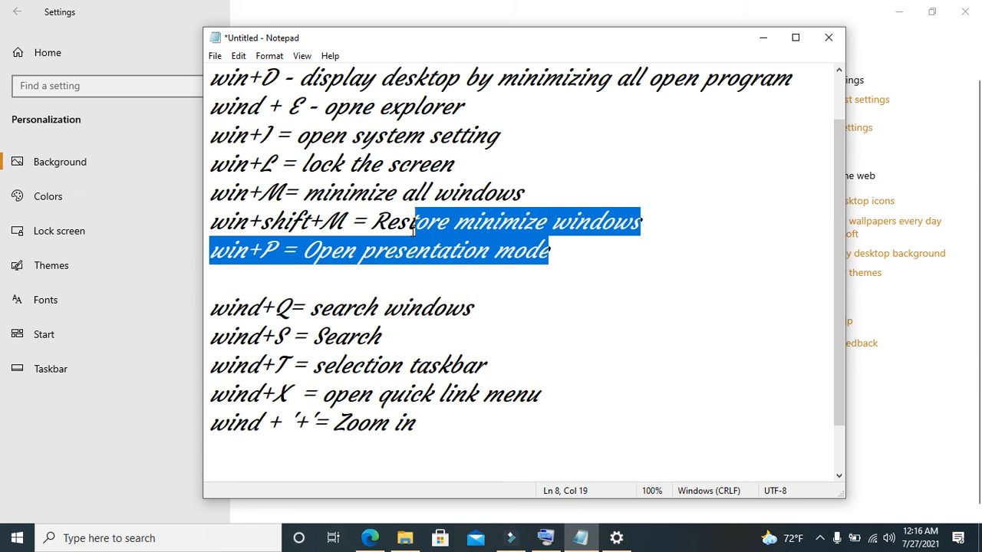
key("super+plus")
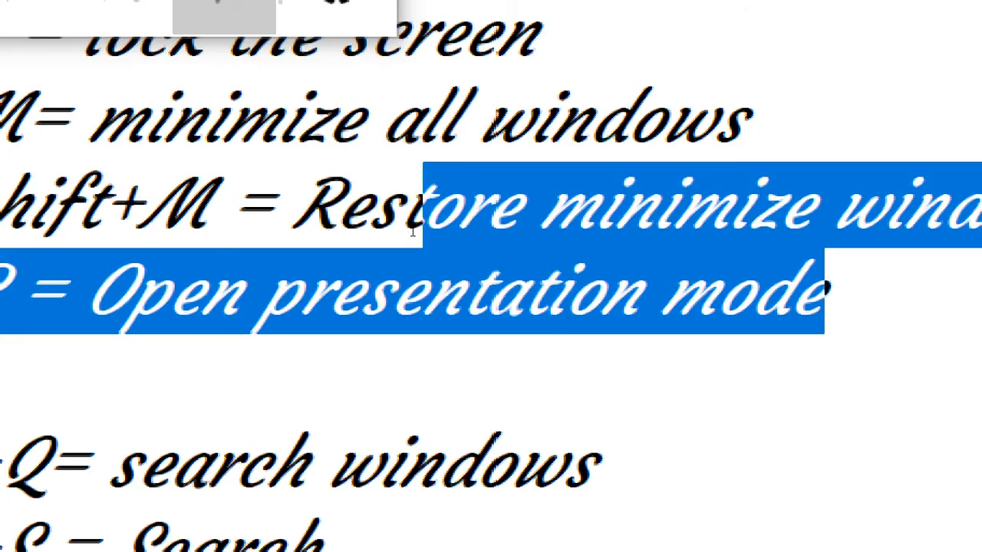
key("super+plus")
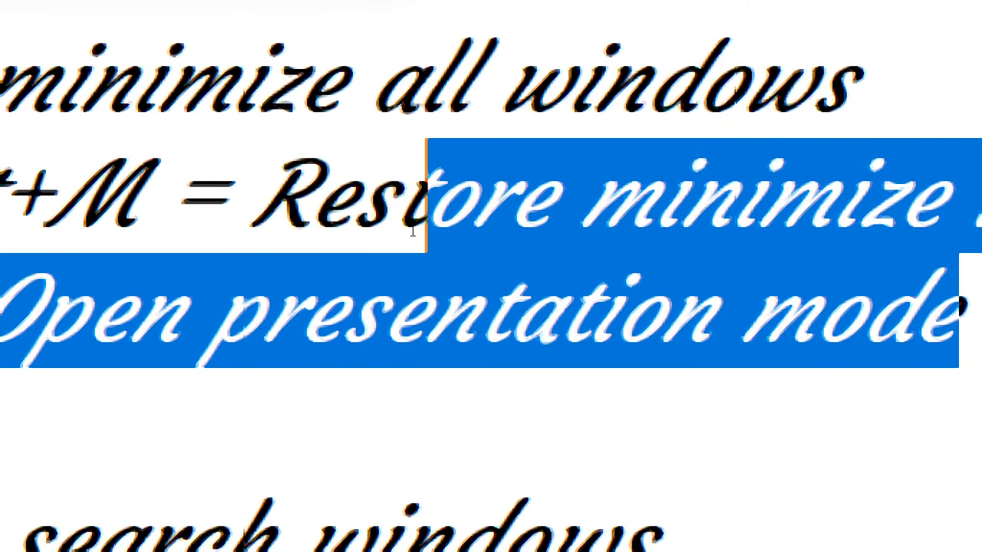
key("super+minus")
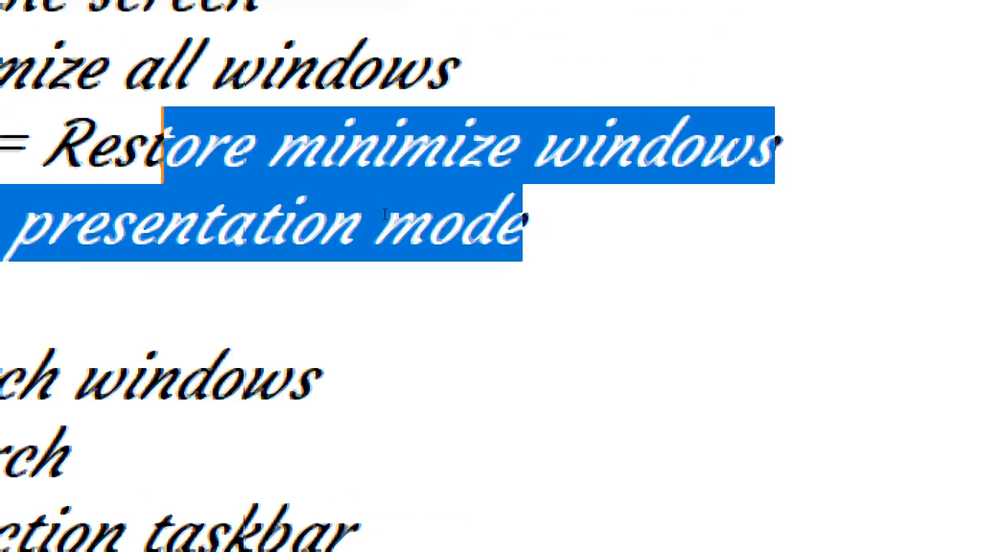
key("super+minus")
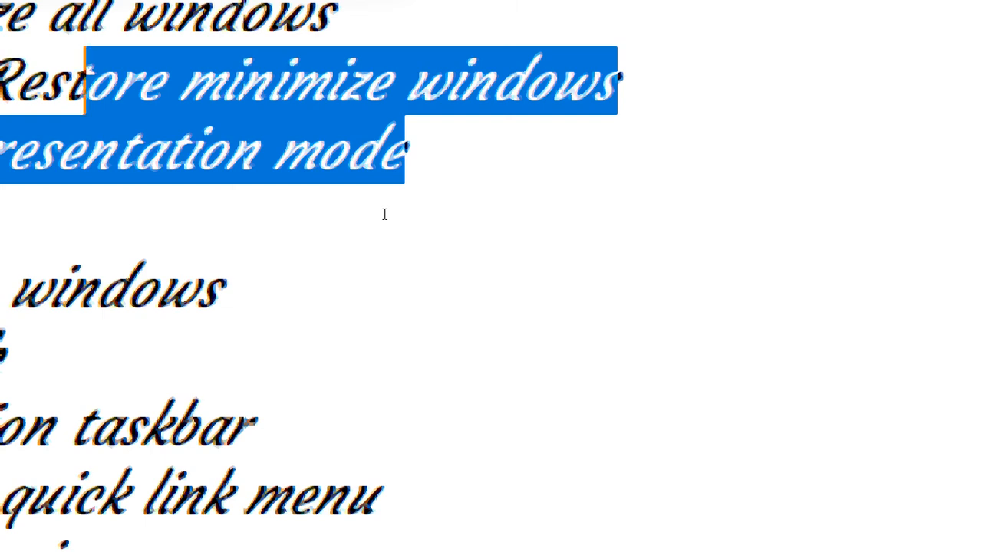
key("super+minus")
key("super+minus")
key("super+minus")
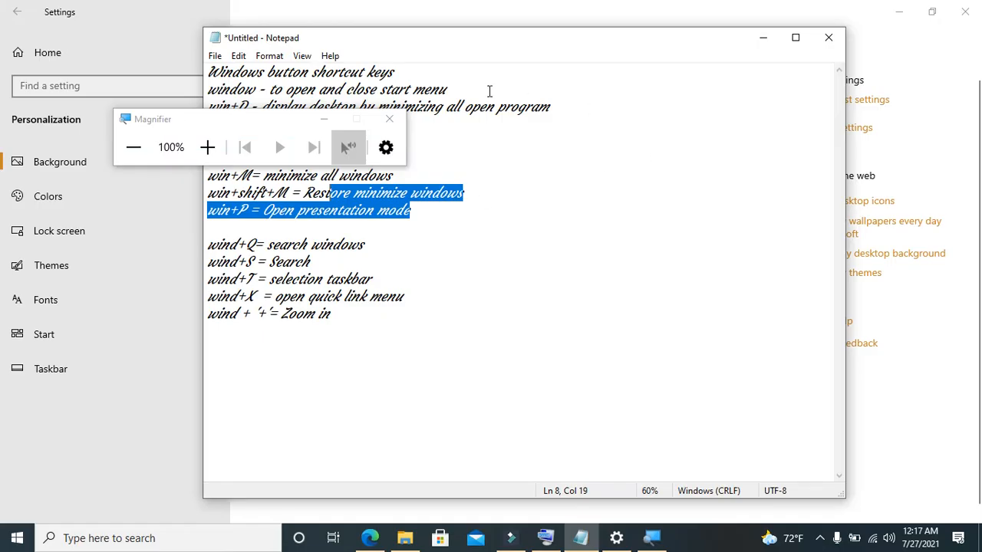
left_click(391, 122)
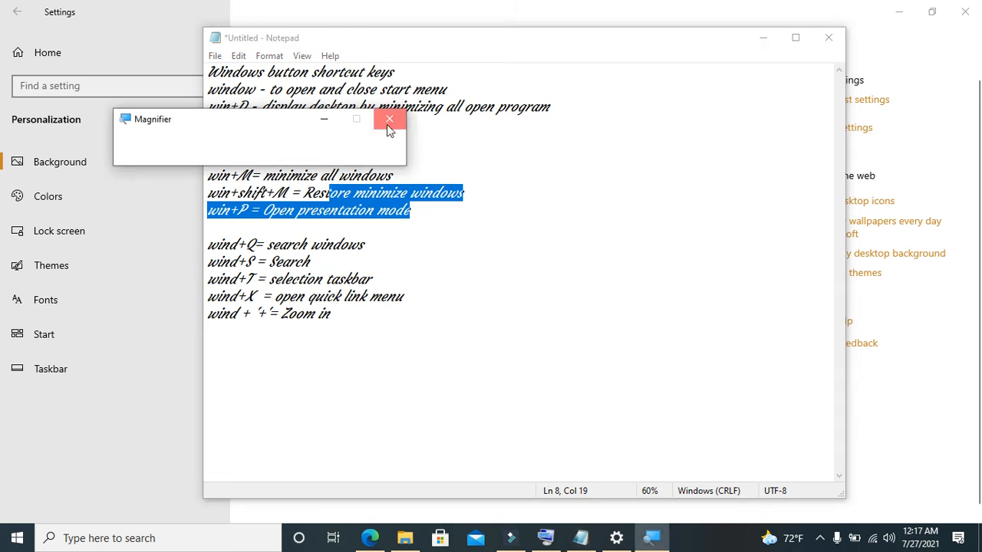
Delete the blank line above the wind+Q line and place the cursor below the shortcut list.
left_click(401, 221)
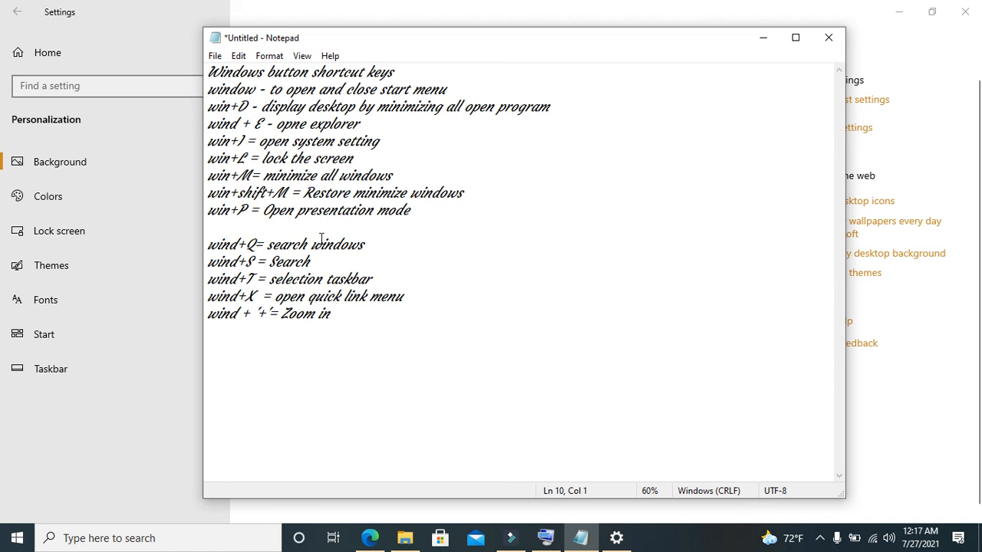
key("Delete")
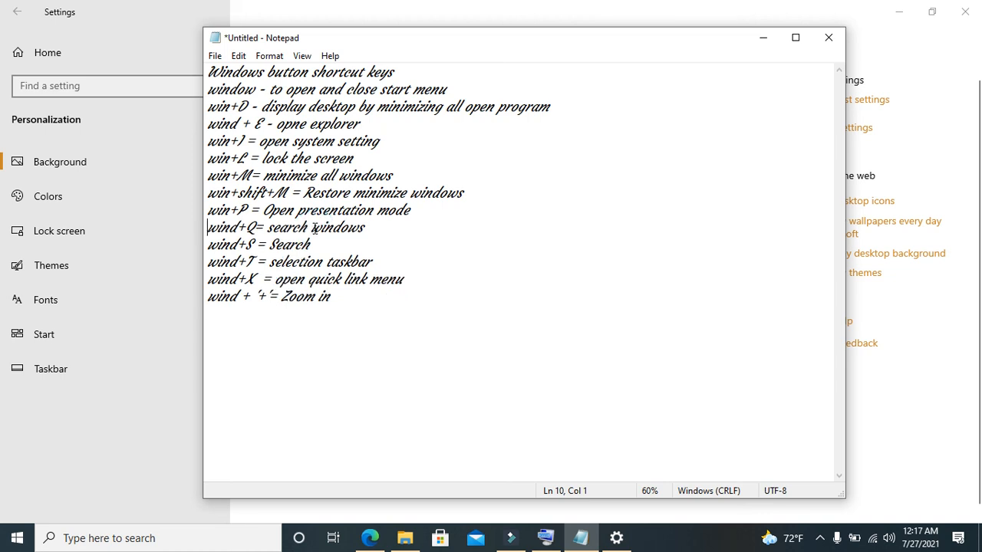
left_click(359, 307)
left_click_drag(358, 307, 213, 76)
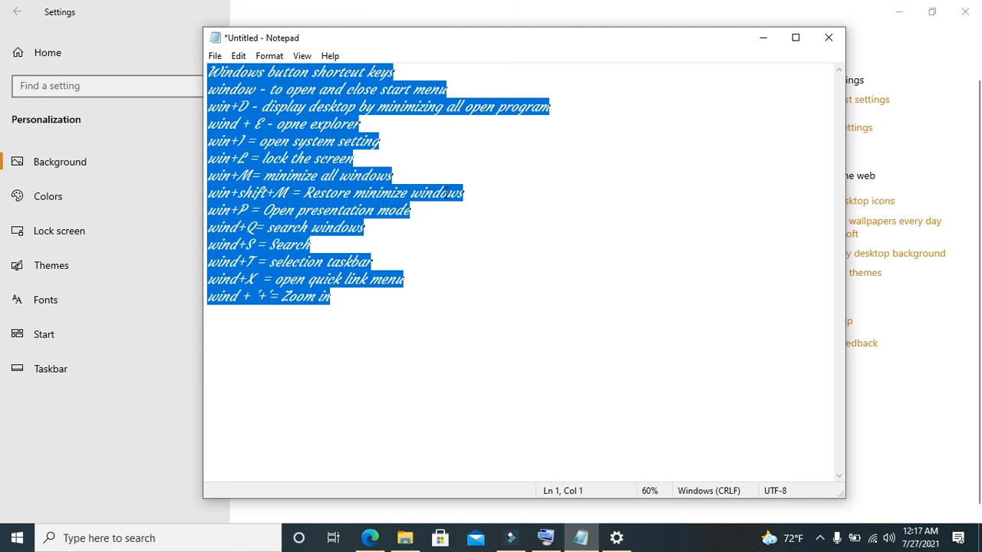
left_click(515, 338)
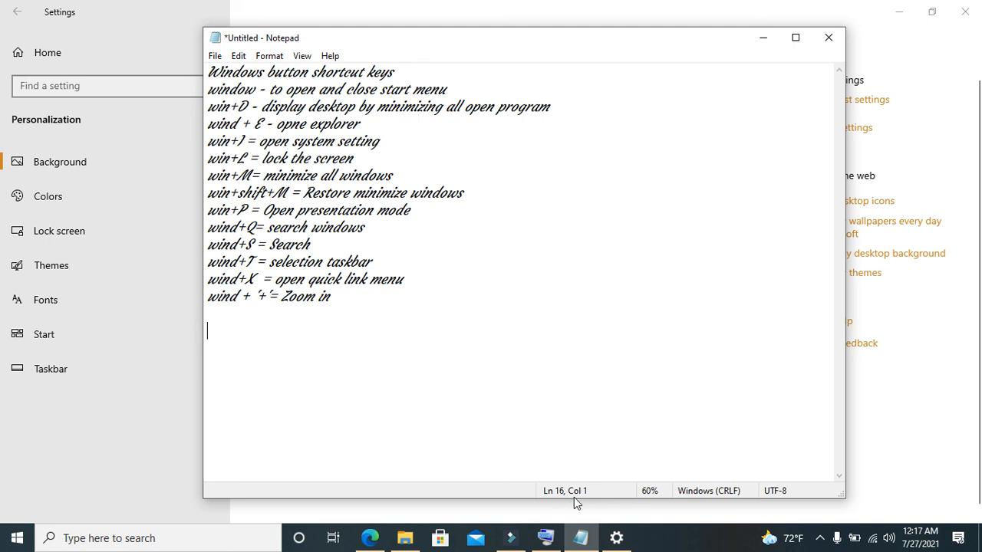
Bring up the On-Screen Keyboard, try the window switcher over it, and minimize the keyboard again.
left_click(546, 538)
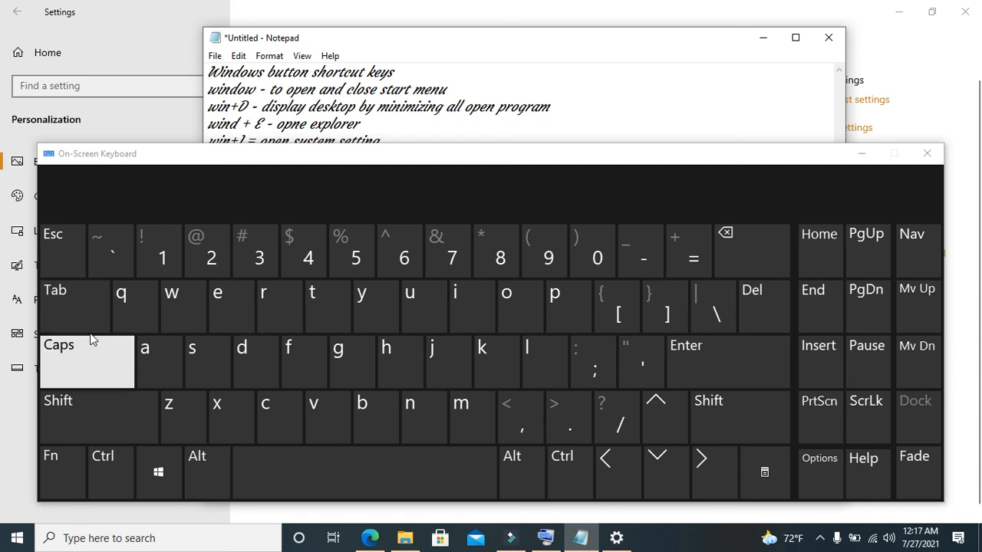
key("alt+Tab")
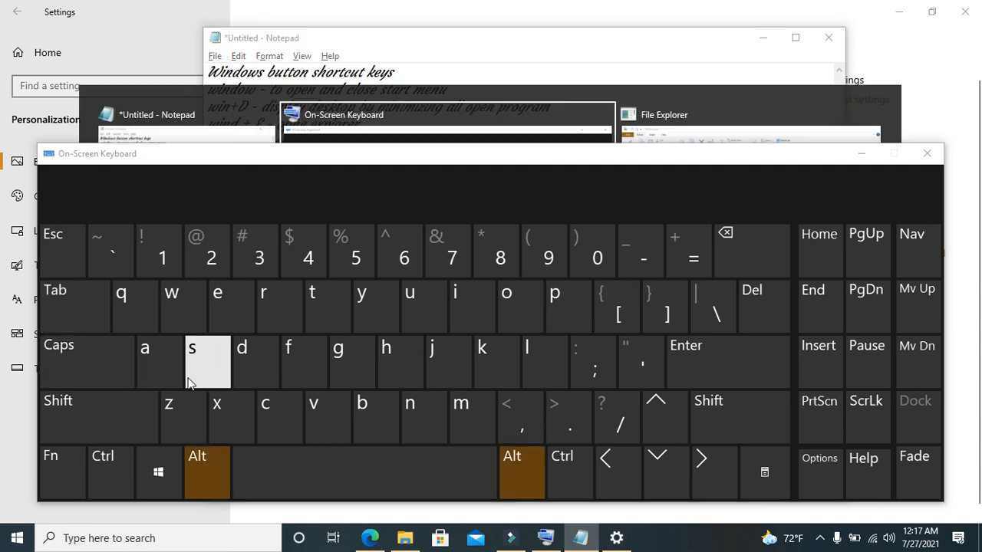
key("alt+Tab")
key("alt+Tab")
key("alt+Tab")
key("alt+Tab")
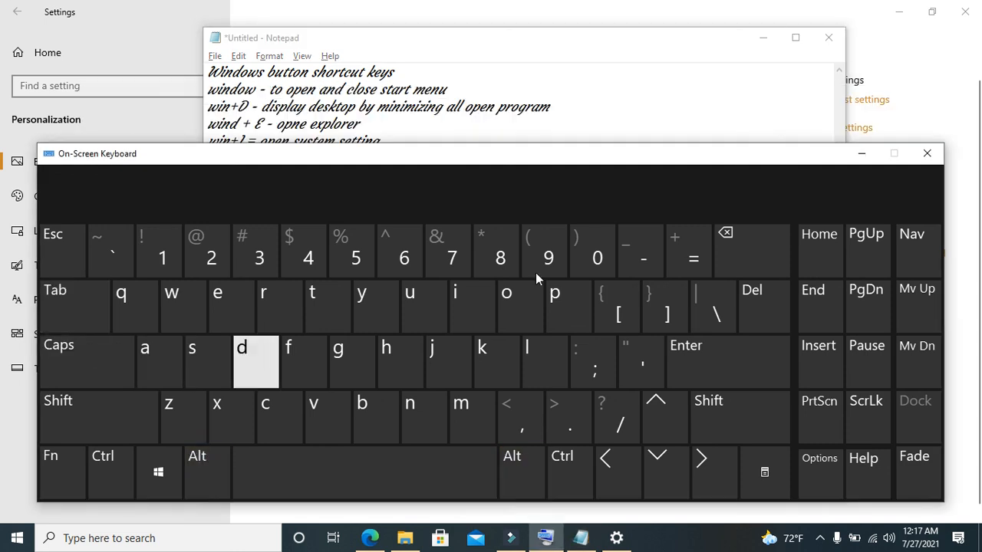
left_click(867, 155)
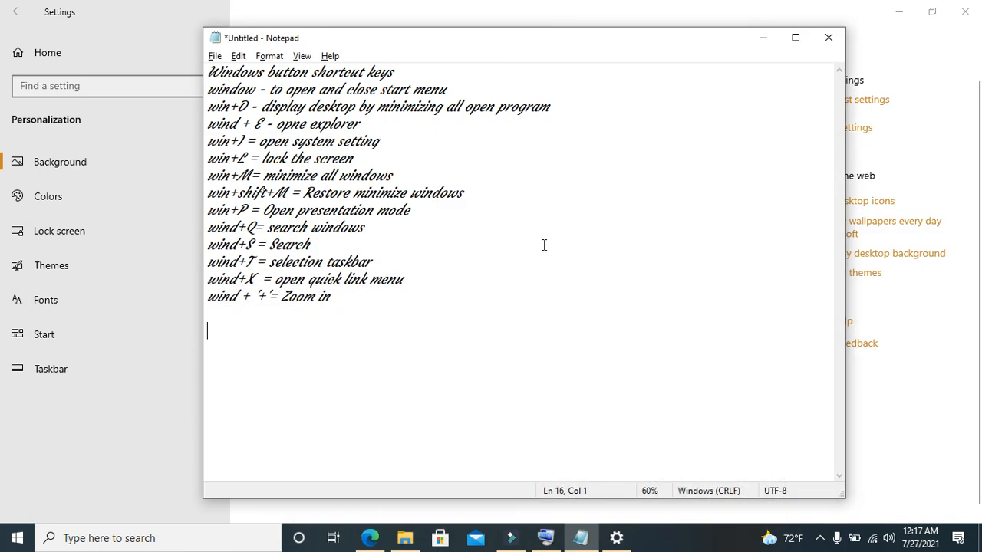
Demonstrate Alt+Tab by cycling through the open windows from the note and switching to Settings.
key("alt+Tab")
key("alt+Tab")
key("alt+Tab")
key("alt+Tab")
key("alt+Tab")
key("alt+Tab")
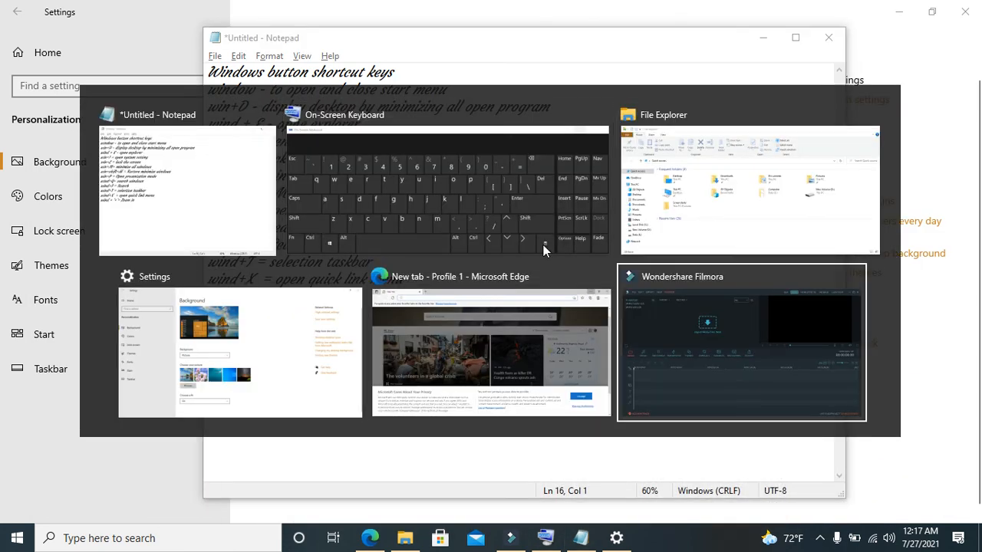
key("alt+Tab")
key("alt+Tab")
key("alt+Tab")
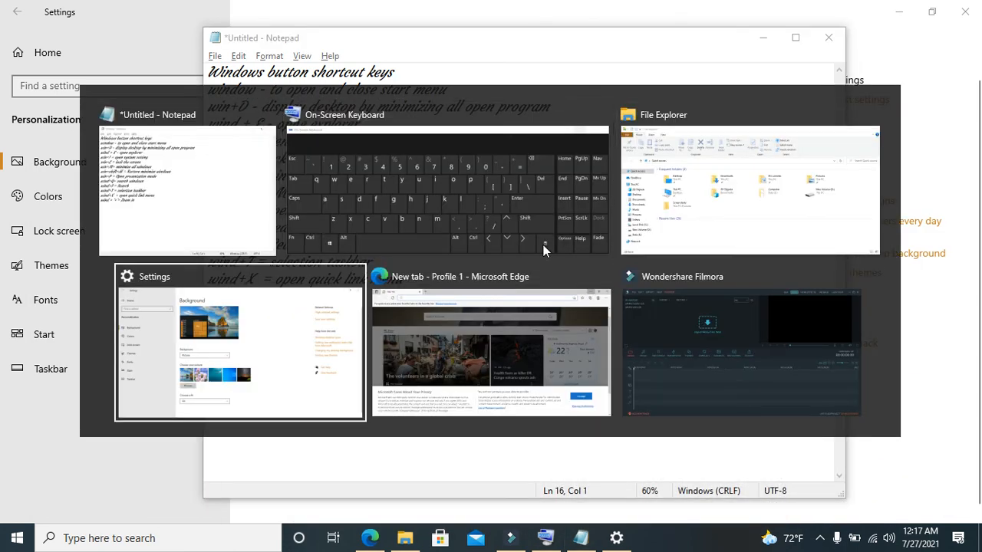
Cycle through all open windows several times with the window switcher and switch to File Explorer.
key("alt+Tab")
key("alt+Tab")
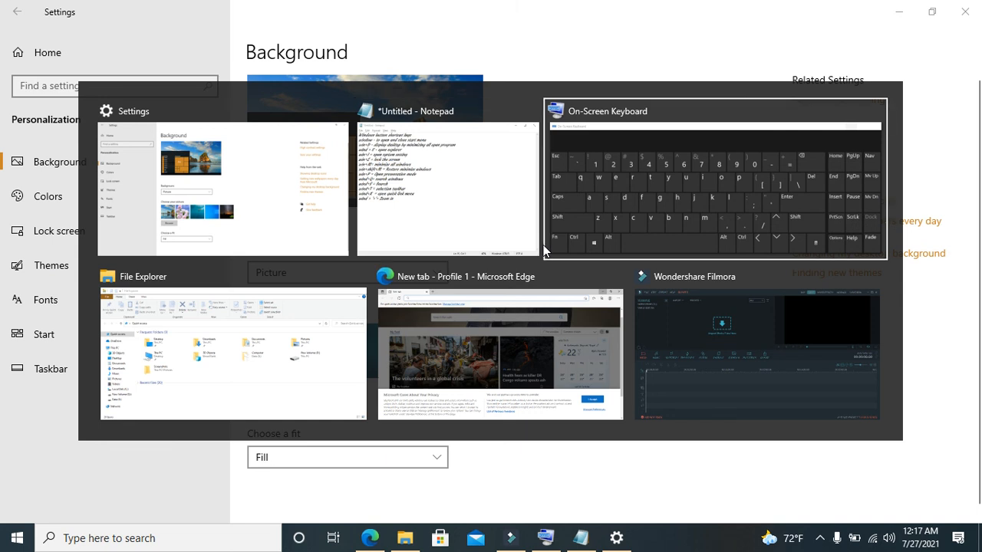
key("alt+Tab")
key("alt+Tab")
key("alt+Tab")
key("alt+Tab")
key("alt+Tab")
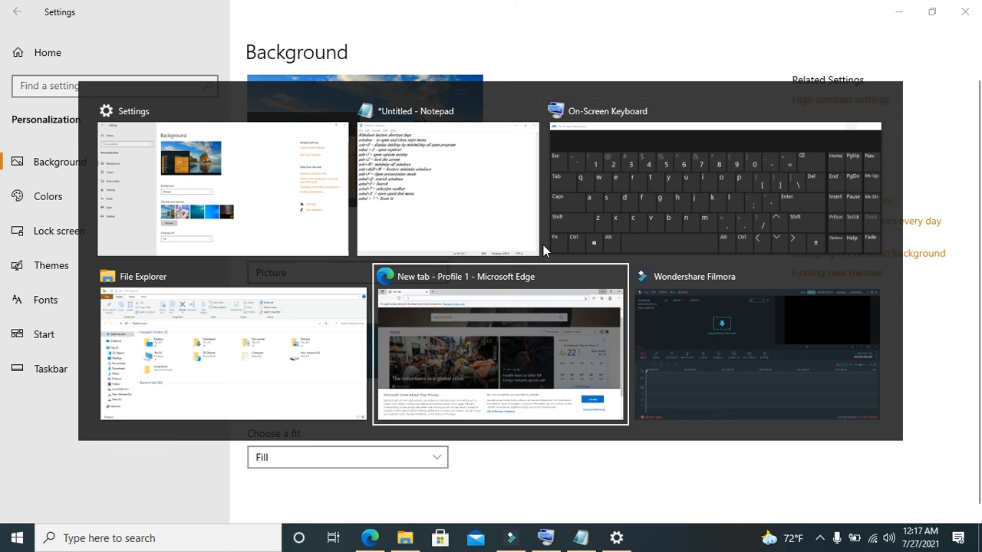
key("alt+Tab")
key("alt+Tab")
key("alt+Tab")
key("alt+Tab")
key("alt+Tab")
key("alt+Tab")
key("alt+Tab")
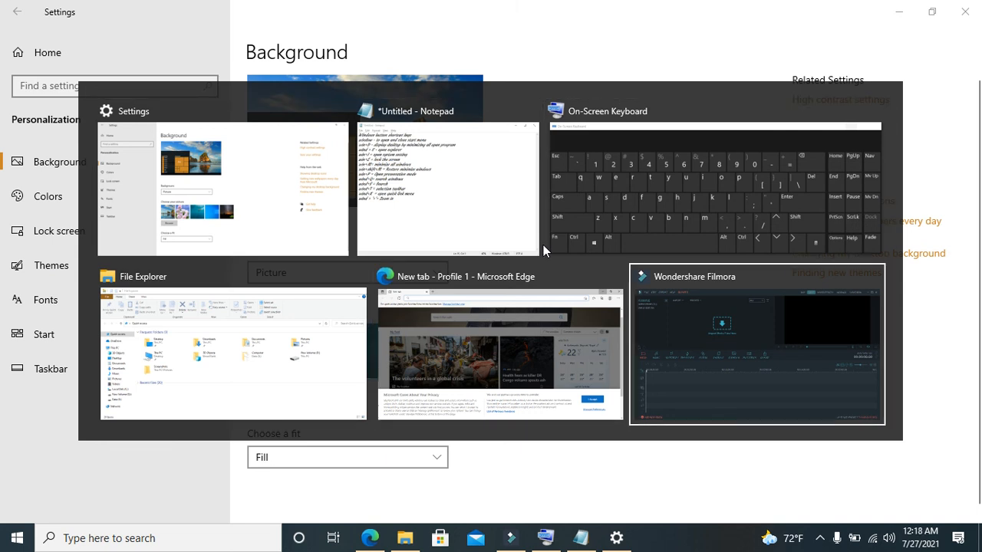
key("alt+Tab")
key("alt+Tab")
key("alt+Tab")
key("alt+Tab")
key("alt+Tab")
key("alt+Tab")
key("alt+Tab")
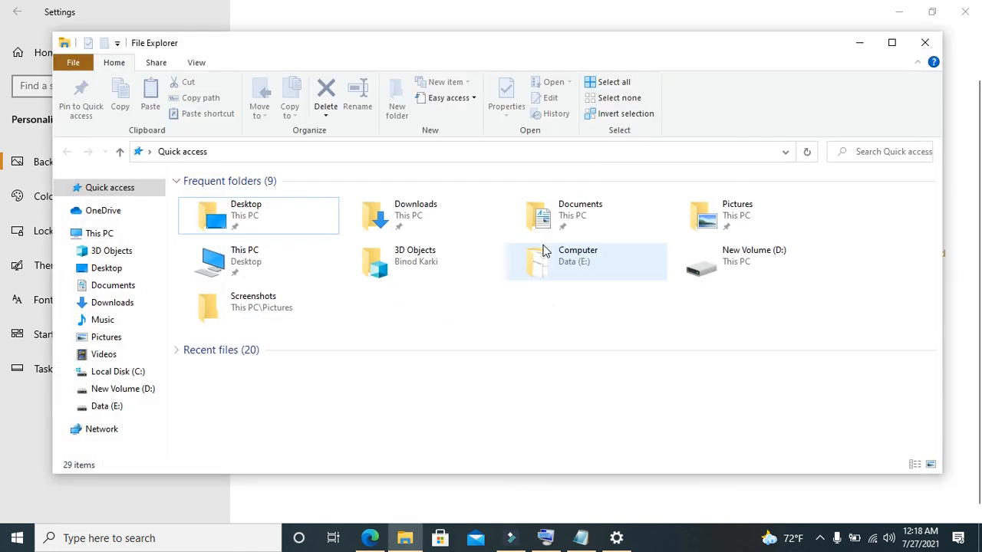